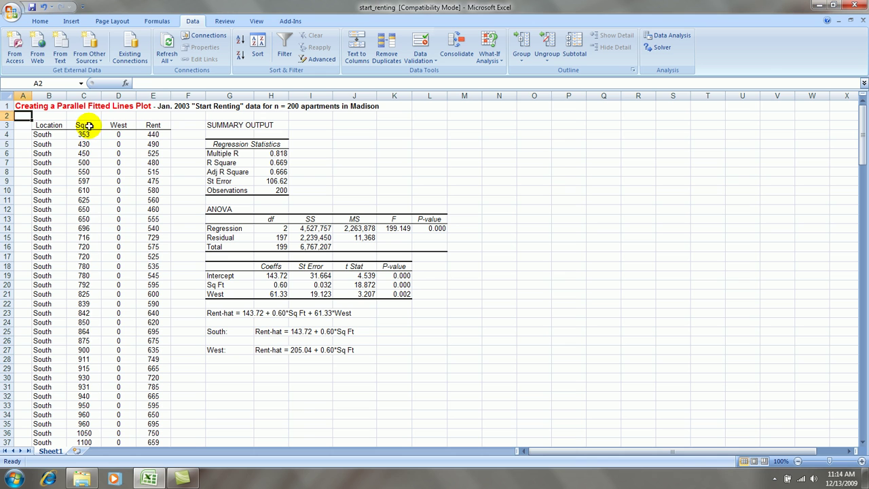
# - Copy the South apartments' Sq Ft, West and Rent data with headers (C3:E43) to cell N3
pyautogui.moveTo(89, 126); pyautogui.dragTo(151, 341)
pyautogui.hotkey('ctrl', 'c')
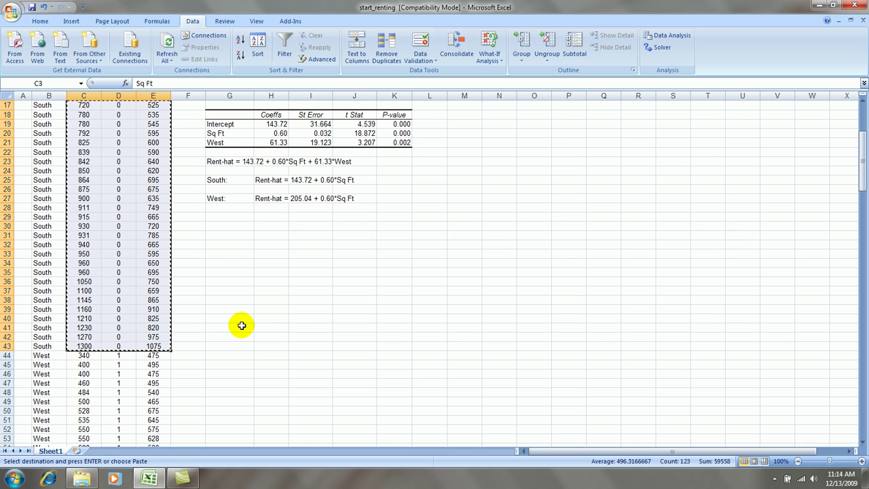
pyautogui.scroll(5, 501, 288)
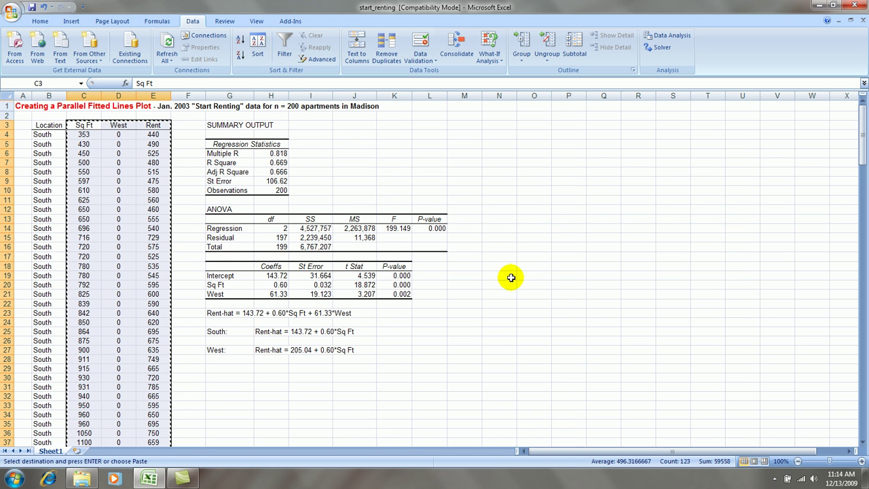
pyautogui.click(489, 124)
pyautogui.rightClick(492, 130)
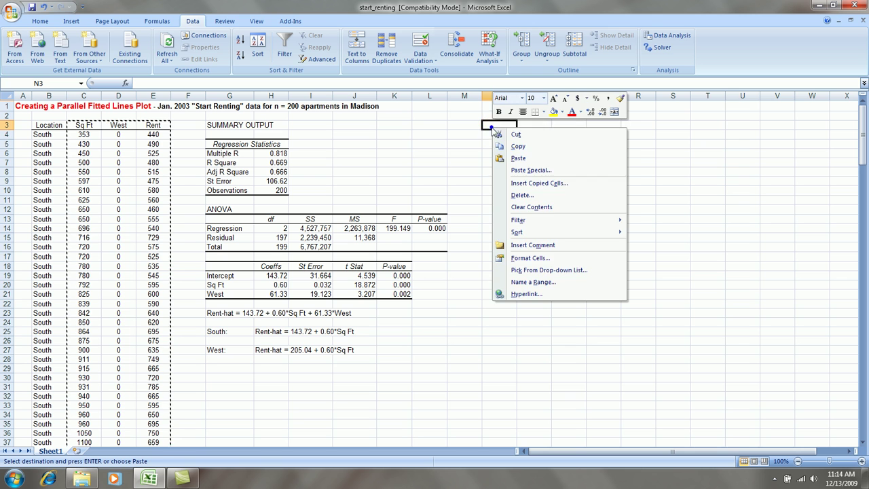
pyautogui.click(518, 158)
pyautogui.click(682, 198)
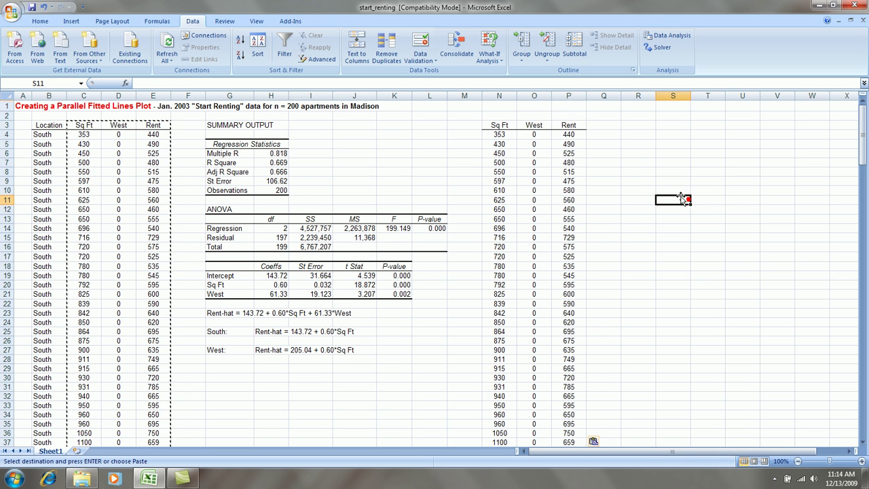
# - Delete the copied West indicator column O from the South data block
pyautogui.rightClick(534, 96)
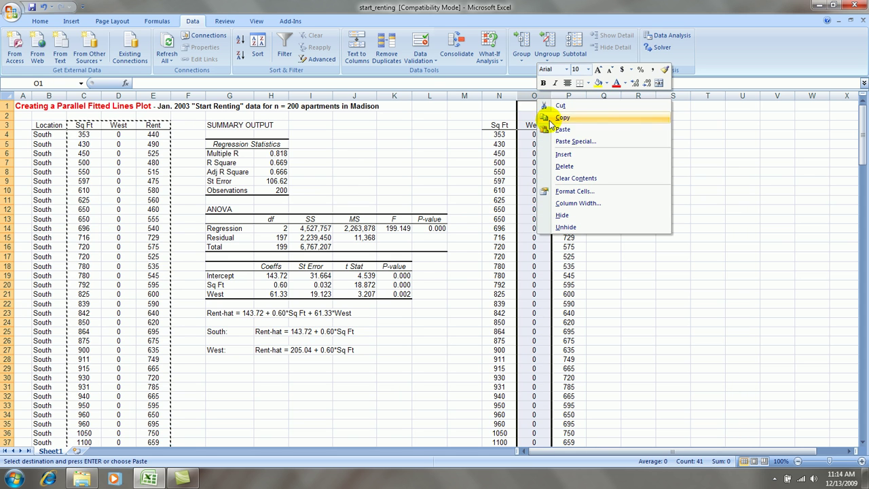
pyautogui.click(564, 166)
pyautogui.click(569, 162)
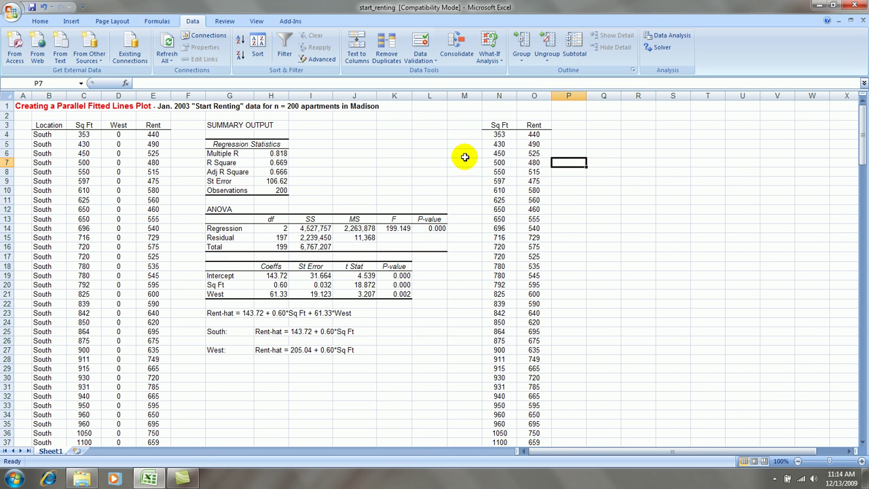
# - Merge and center N2:P2 above the copied South data and enter the title "South"
pyautogui.moveTo(502, 114); pyautogui.dragTo(534, 114)
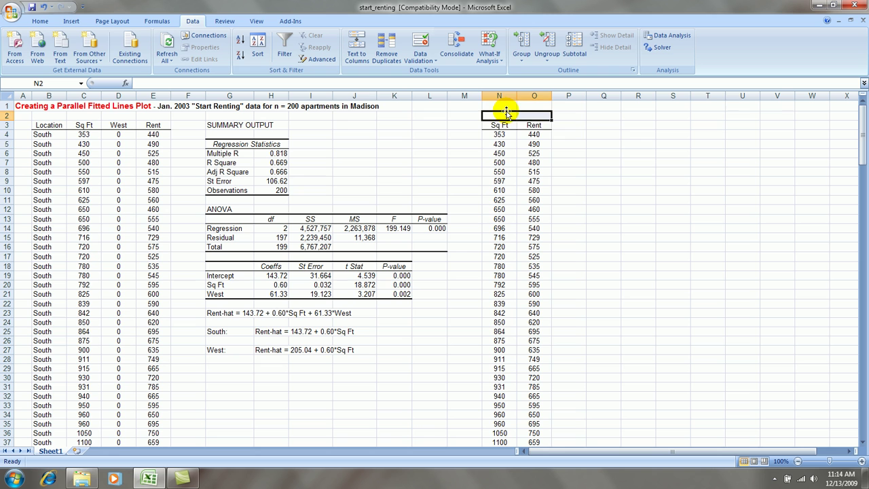
pyautogui.click(612, 138)
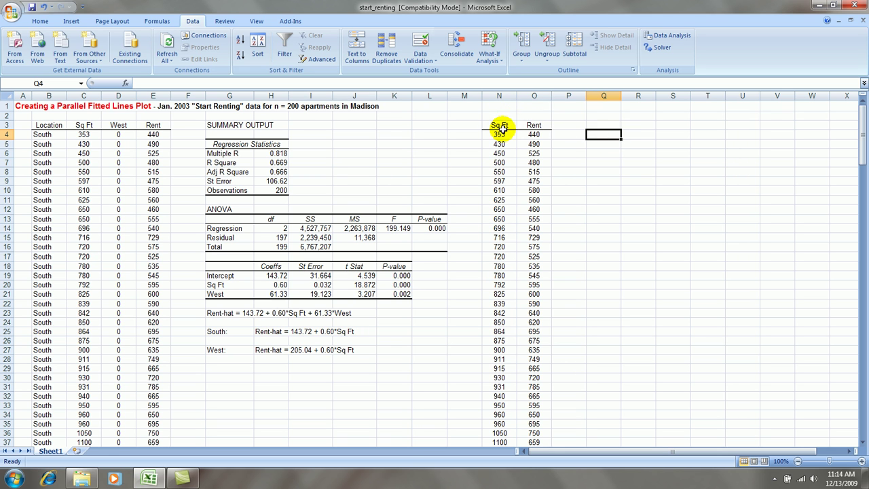
pyautogui.moveTo(503, 115); pyautogui.dragTo(571, 114)
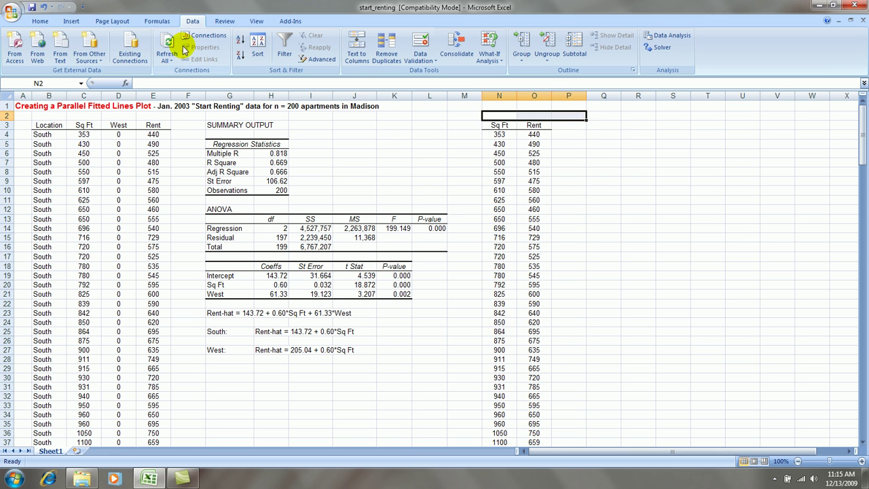
pyautogui.click(39, 21)
pyautogui.click(299, 57)
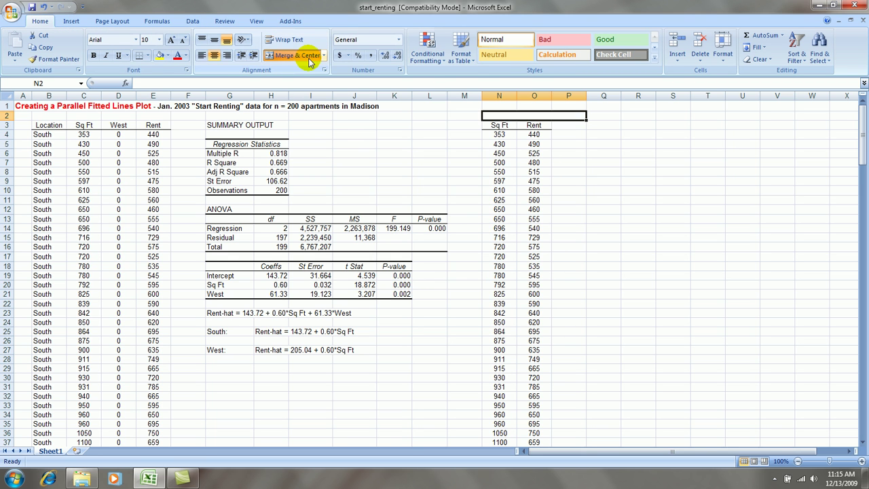
pyautogui.write('S')
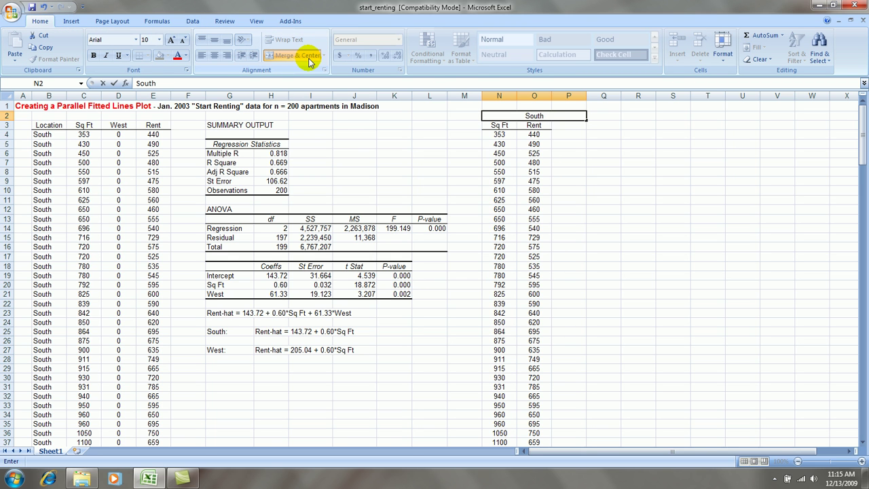
pyautogui.write('outh')
pyautogui.press('Return')
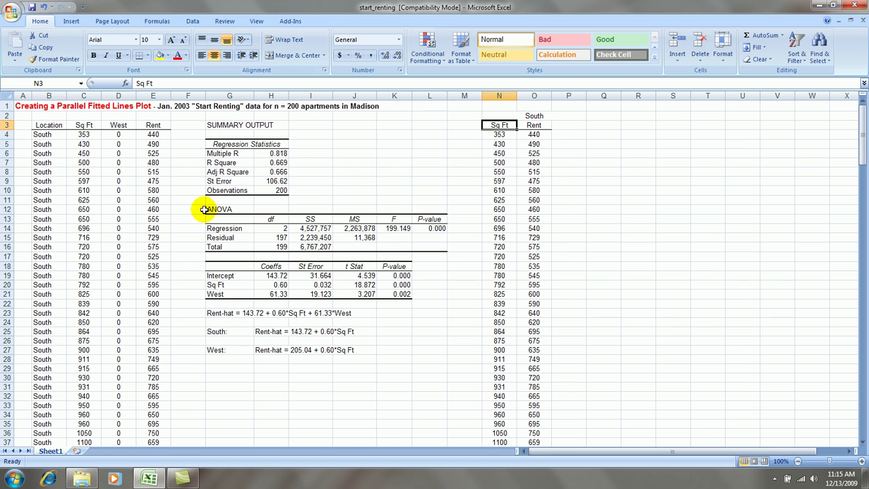
# - Copy the West apartments' data (C44:E203) to cell R4, beside the South data block
pyautogui.scroll(-9, 204, 209)
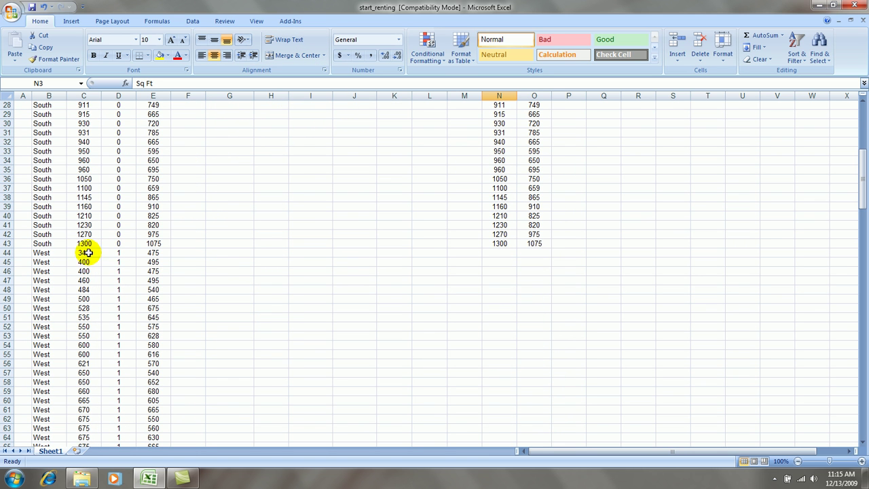
pyautogui.moveTo(74, 250); pyautogui.dragTo(148, 289)
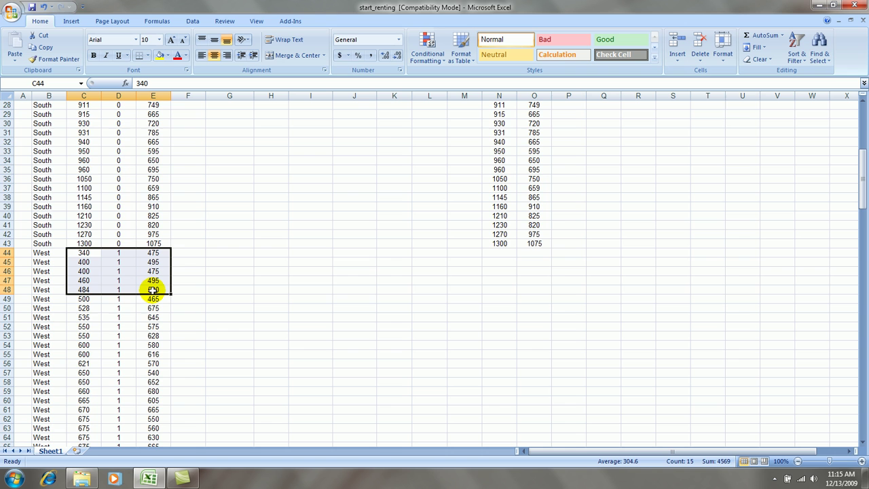
pyautogui.hotkey('ctrl', 'shift', 'Down')
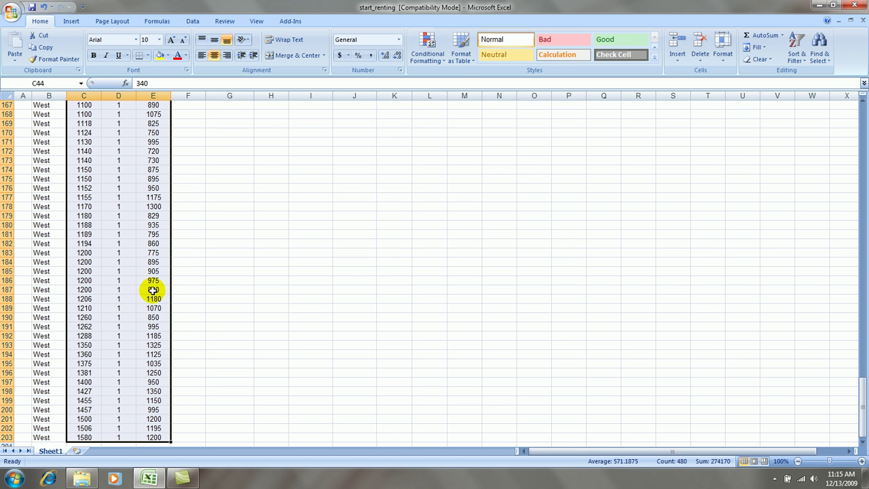
pyautogui.hotkey('ctrl', 'c')
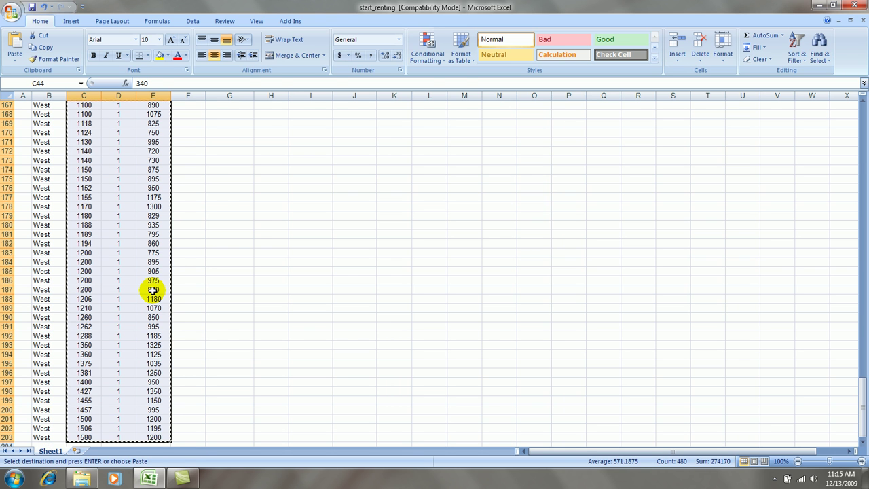
pyautogui.hotkey('ctrl', 'Home')
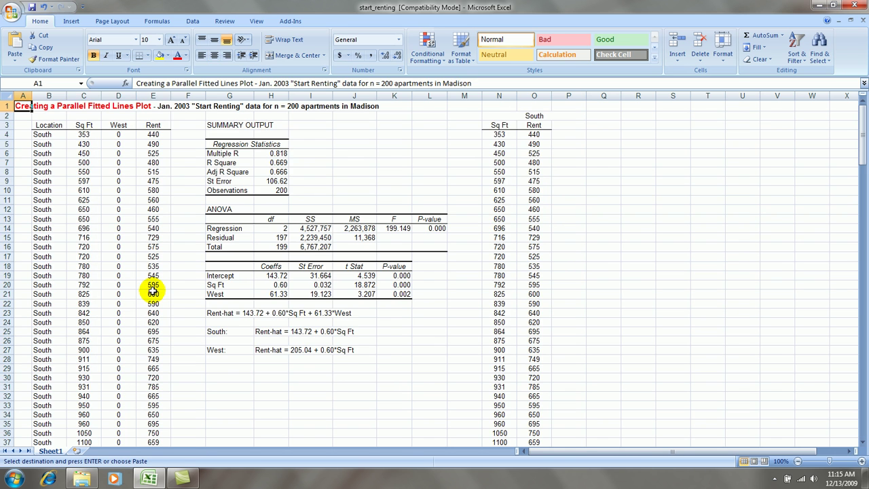
pyautogui.click(636, 135)
pyautogui.hotkey('ctrl', 'v')
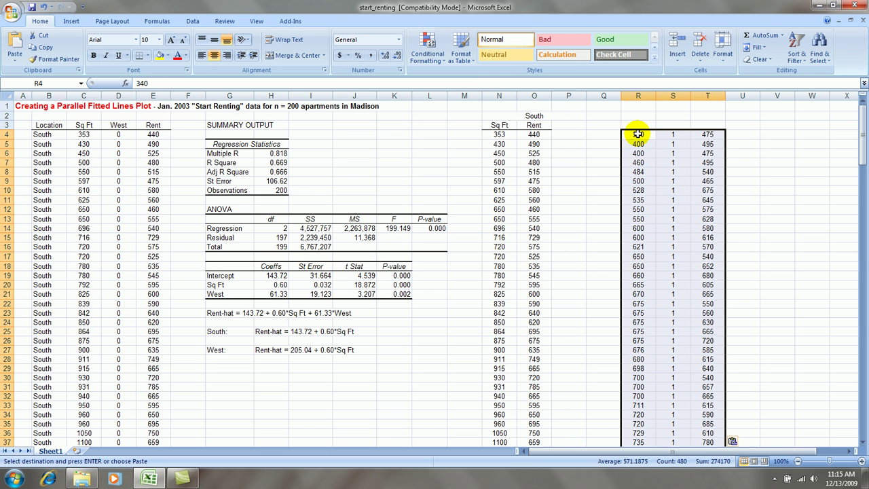
pyautogui.press('Escape')
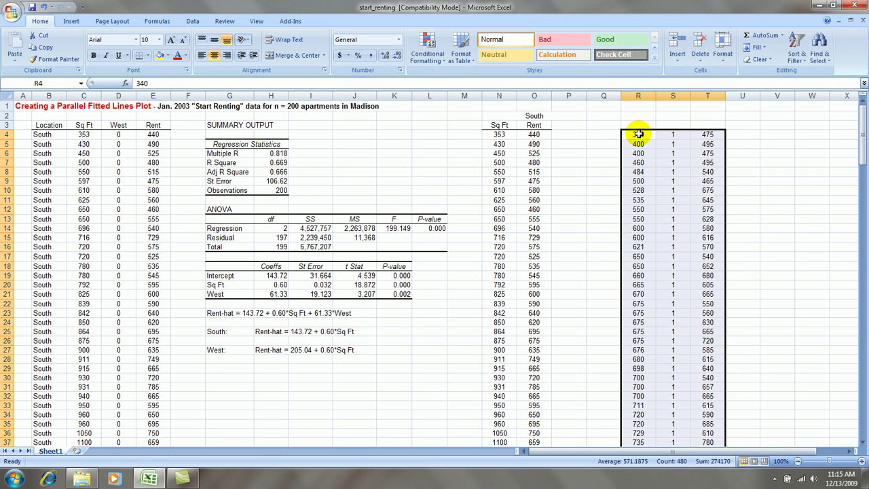
# - Delete the column of ones (column S) from the copied West data
pyautogui.rightClick(672, 97)
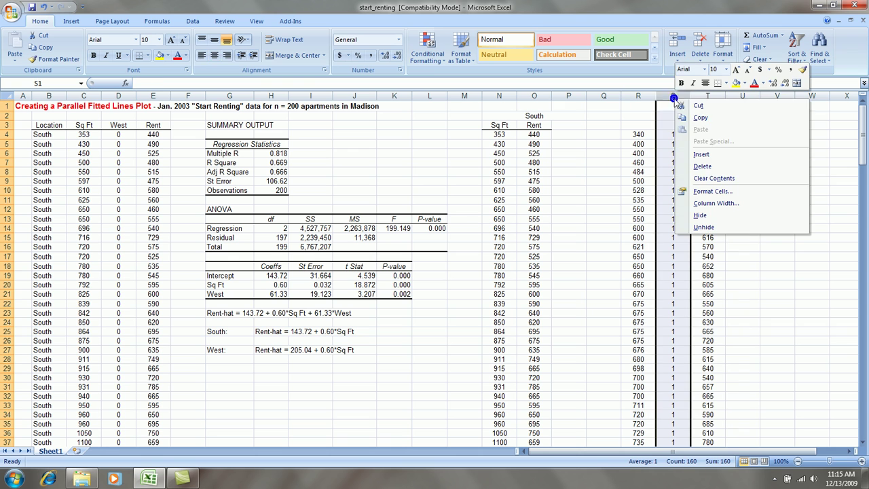
pyautogui.click(703, 166)
pyautogui.click(743, 172)
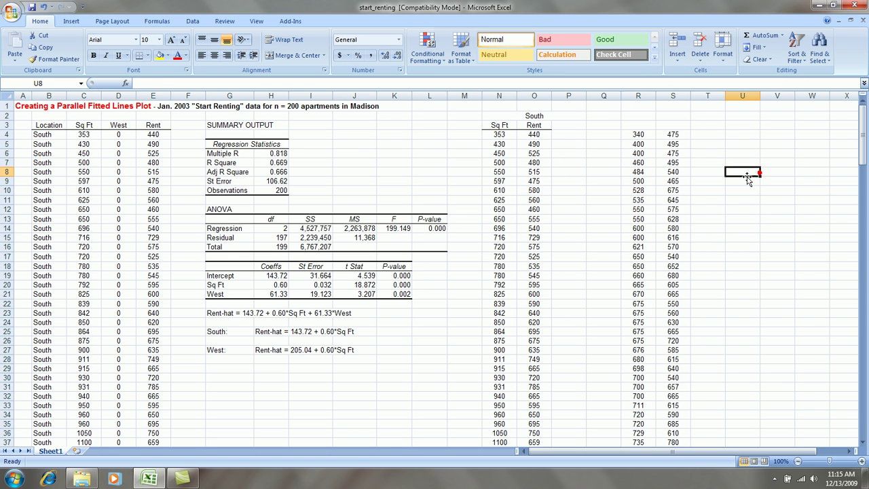
# - Extend the South block's Rent header into P3 with its formatting and rename the new header "Rent-hat"
pyautogui.click(544, 127)
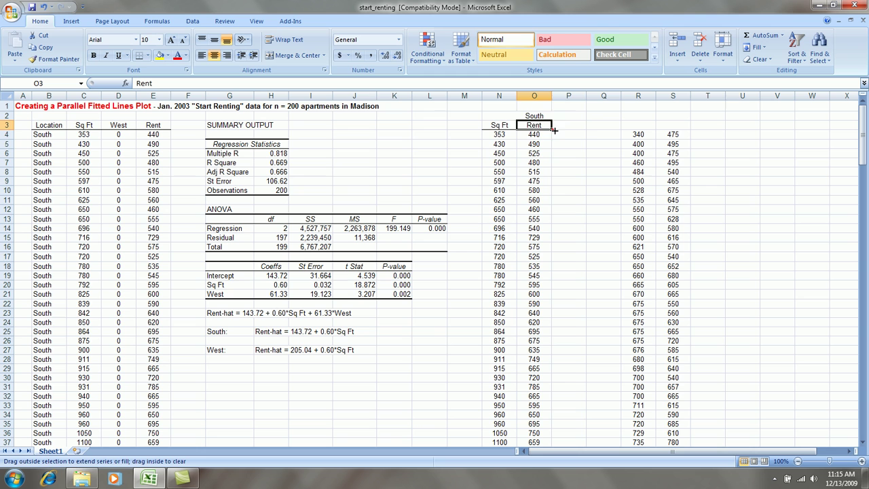
pyautogui.moveTo(575, 132); pyautogui.dragTo(574, 125)
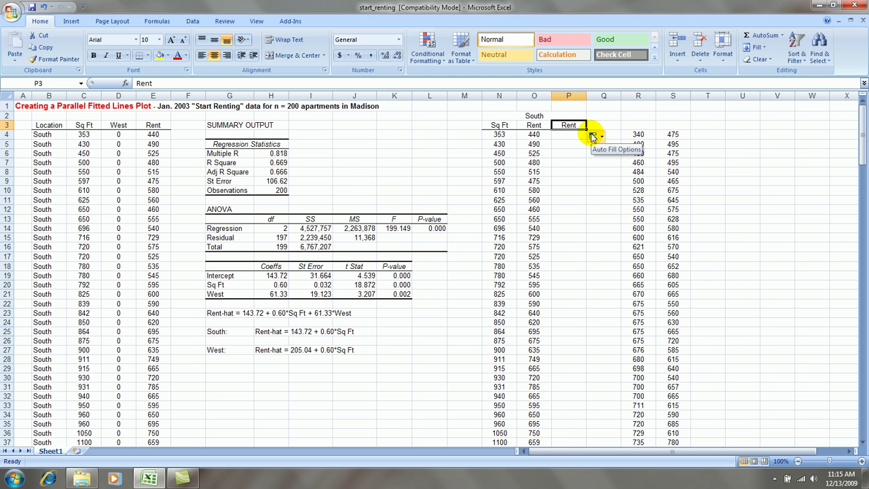
pyautogui.write('Re')
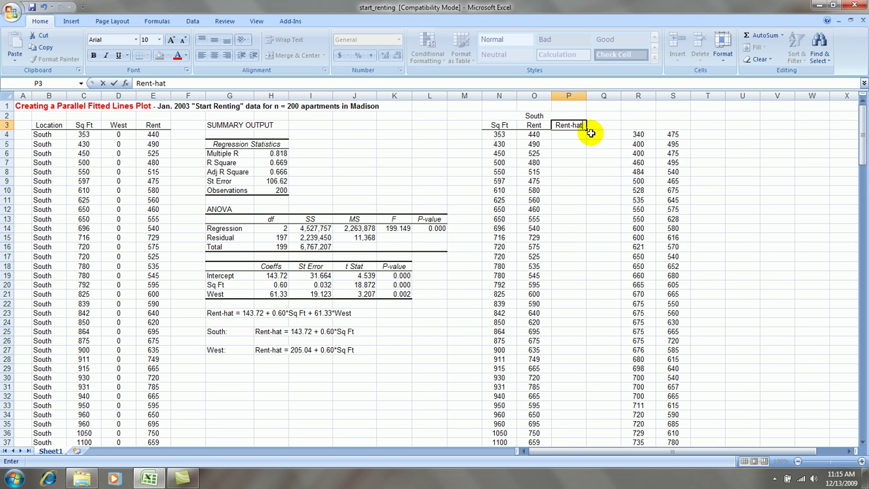
pyautogui.press('Return')
# - Copy the South block's title and headers (N2:P3) to R2 and retitle the copy "Weat"
pyautogui.click(496, 117)
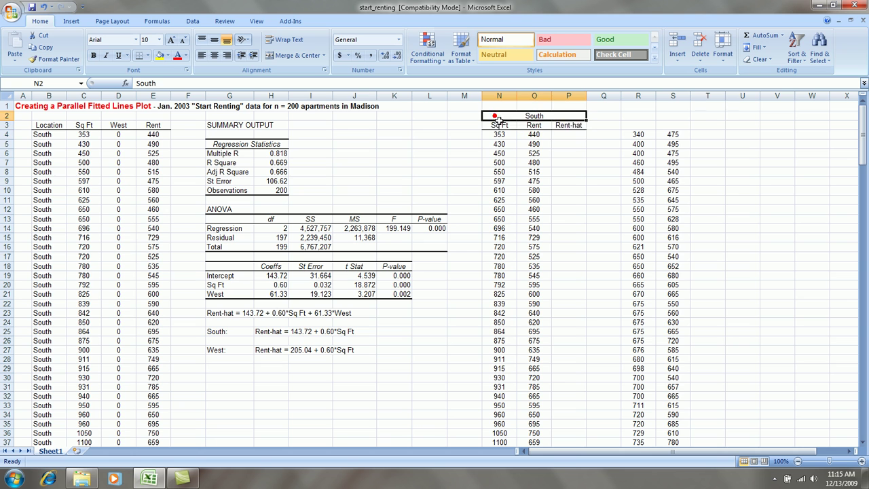
pyautogui.moveTo(497, 120); pyautogui.dragTo(568, 125)
pyautogui.hotkey('ctrl', 'c')
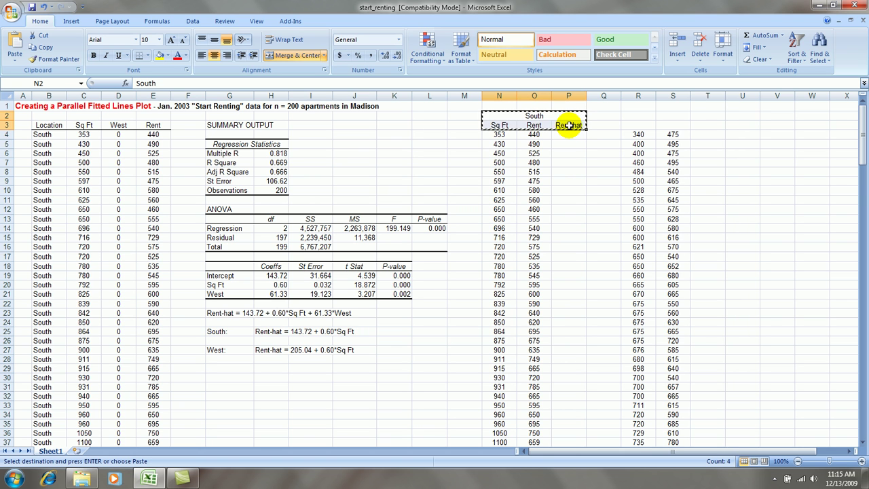
pyautogui.click(641, 117)
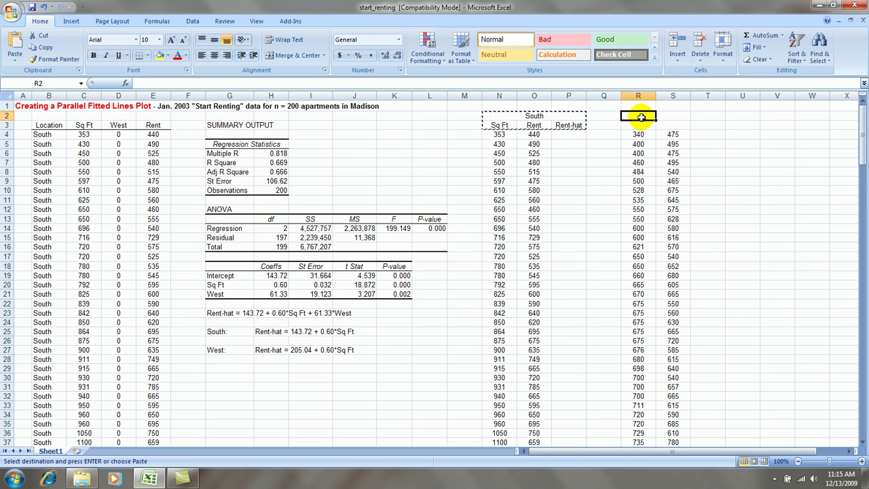
pyautogui.press('Return')
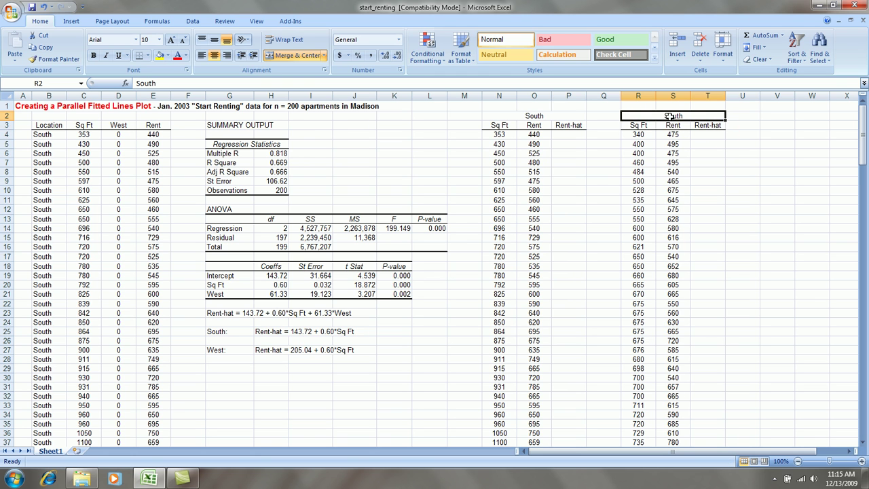
pyautogui.write('Weat')
pyautogui.press('Return')
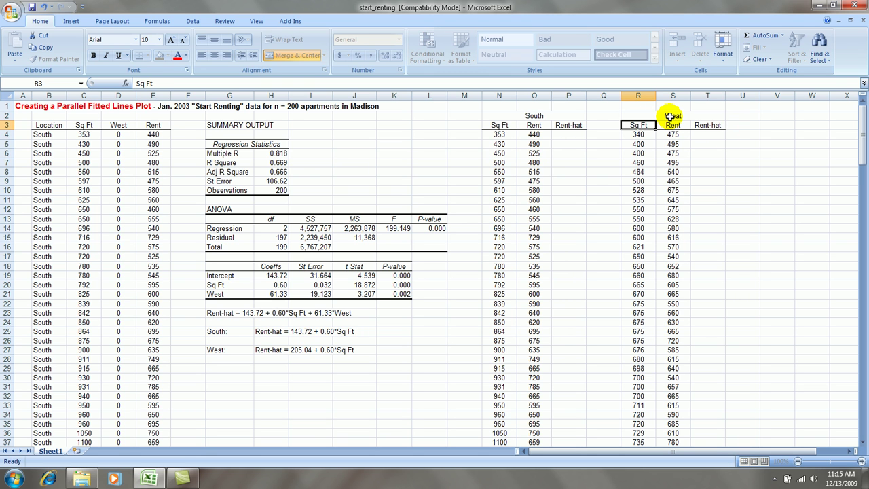
# - Enter the fitted rent formula =H19+H20*N4 in P4, the first Rent-hat cell of the South block
pyautogui.click(564, 136)
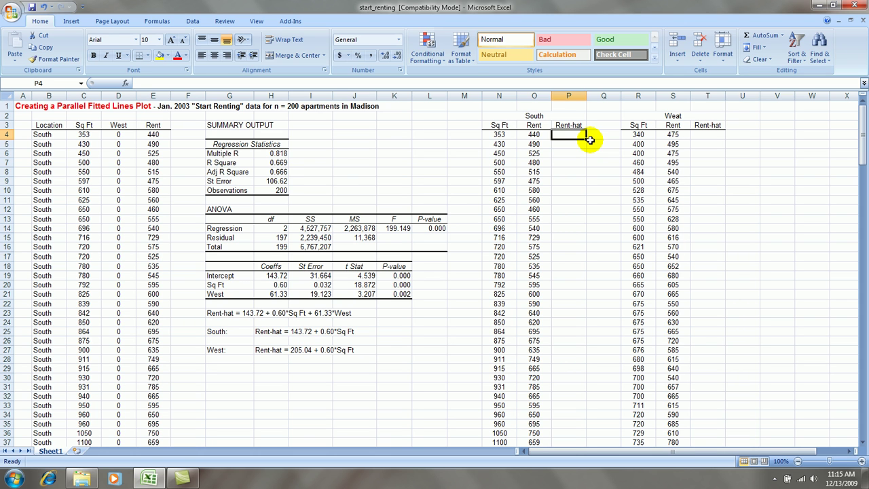
pyautogui.write('=')
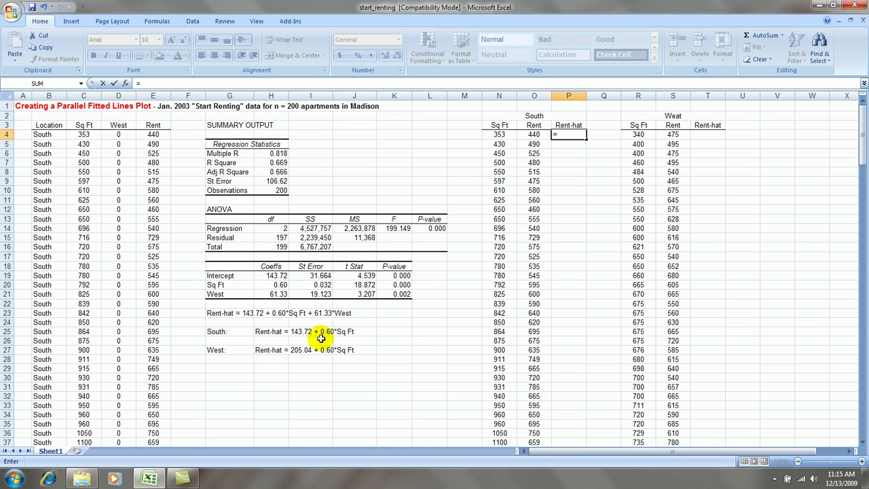
pyautogui.click(277, 277)
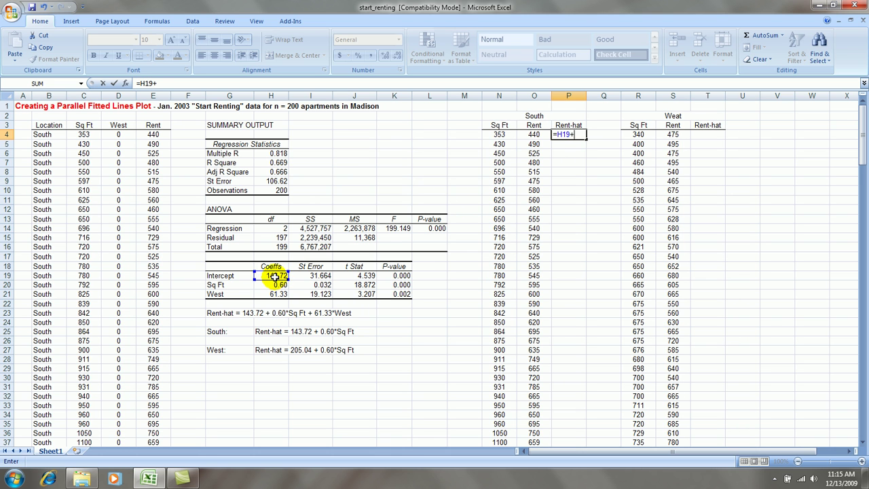
pyautogui.click(279, 285)
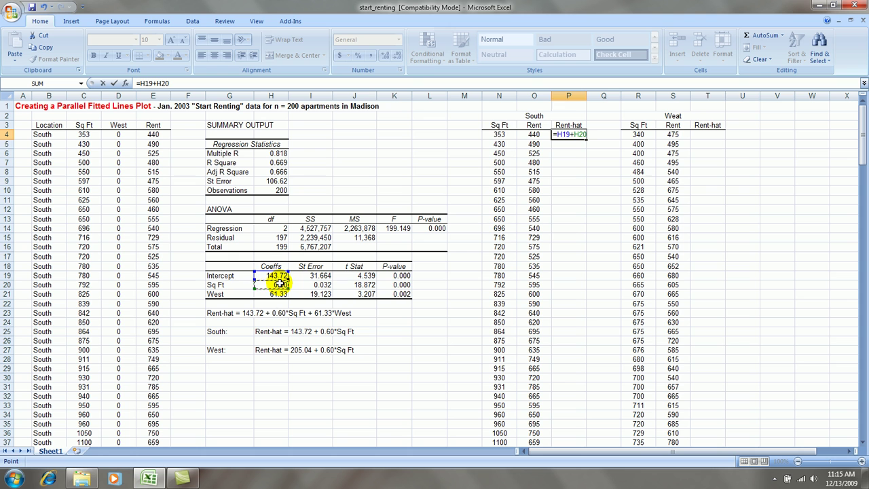
pyautogui.write('*')
pyautogui.click(508, 134)
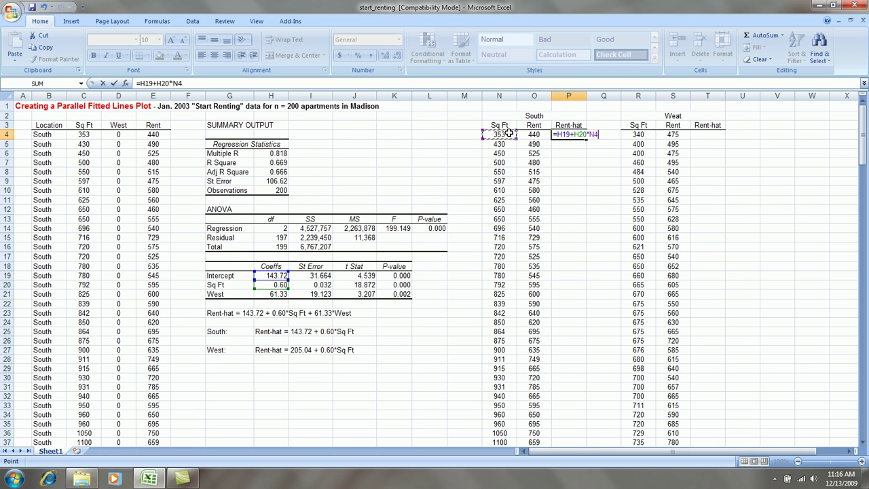
pyautogui.press('Return')
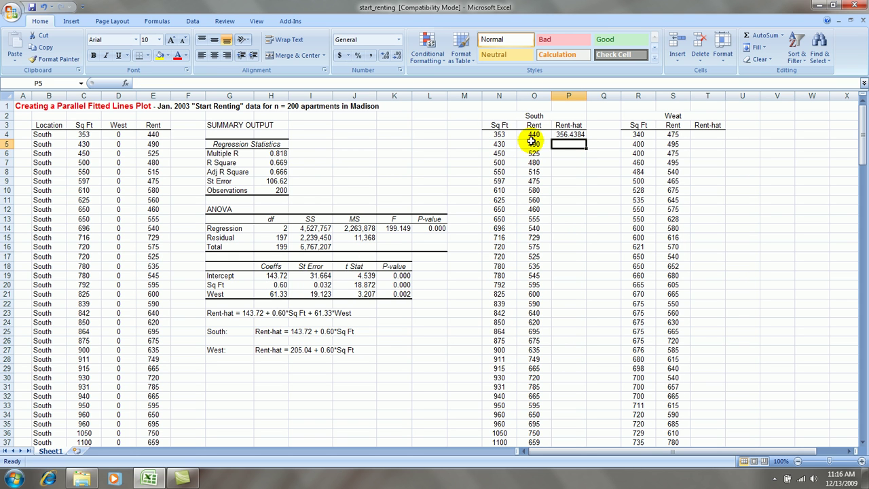
# - Center P4 with one decimal place and make its coefficient references absolute, giving =$H$19+$H$20*N4
pyautogui.click(568, 135)
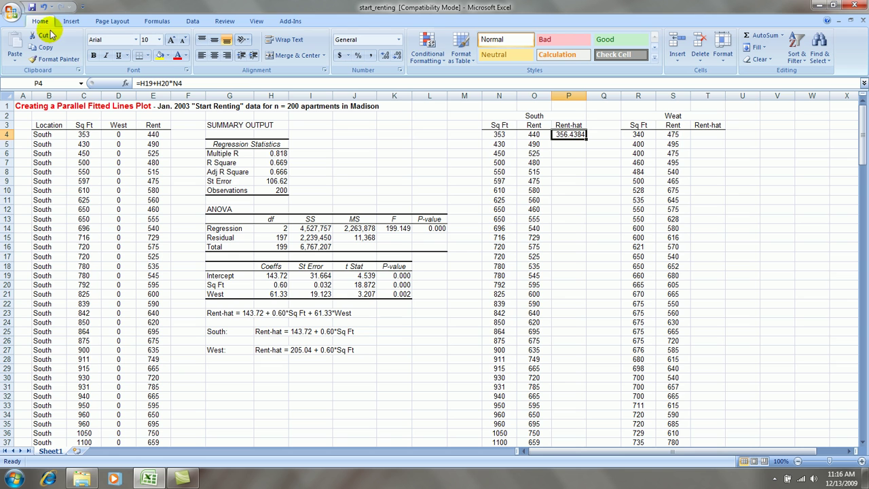
pyautogui.click(398, 55)
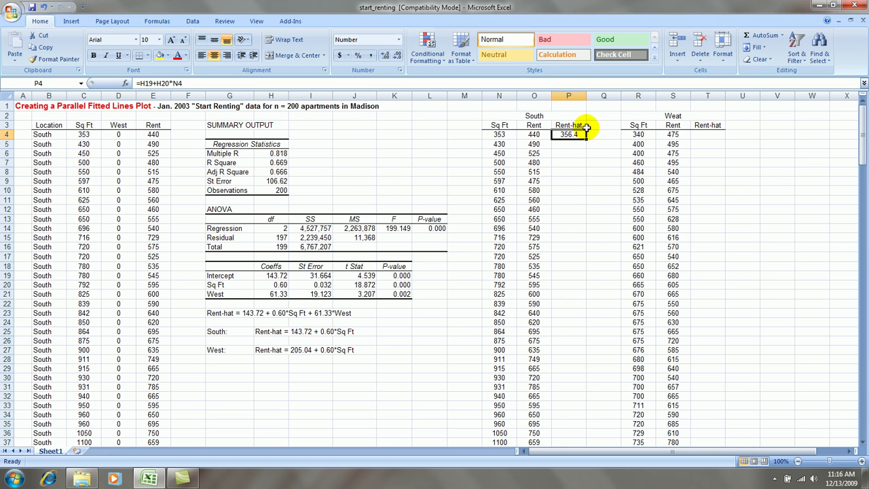
pyautogui.doubleClick(145, 83)
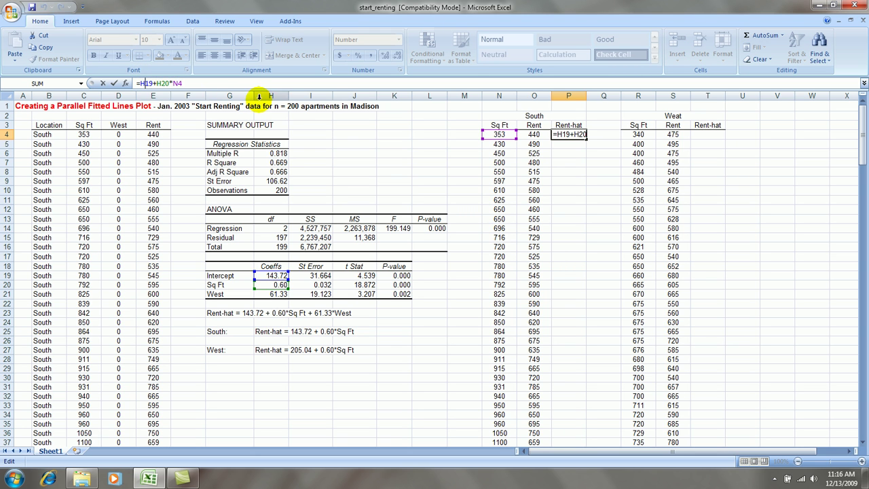
pyautogui.press('F4')
pyautogui.doubleClick(170, 83)
pyautogui.press('F4')
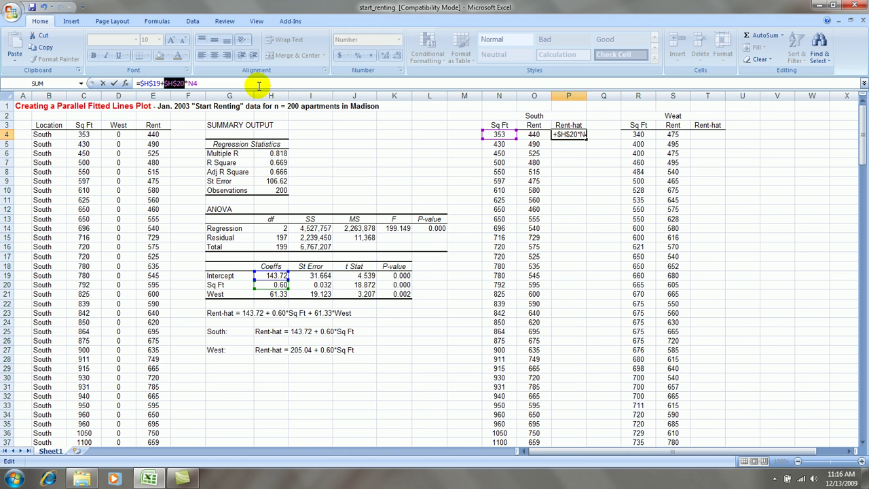
pyautogui.press('Return')
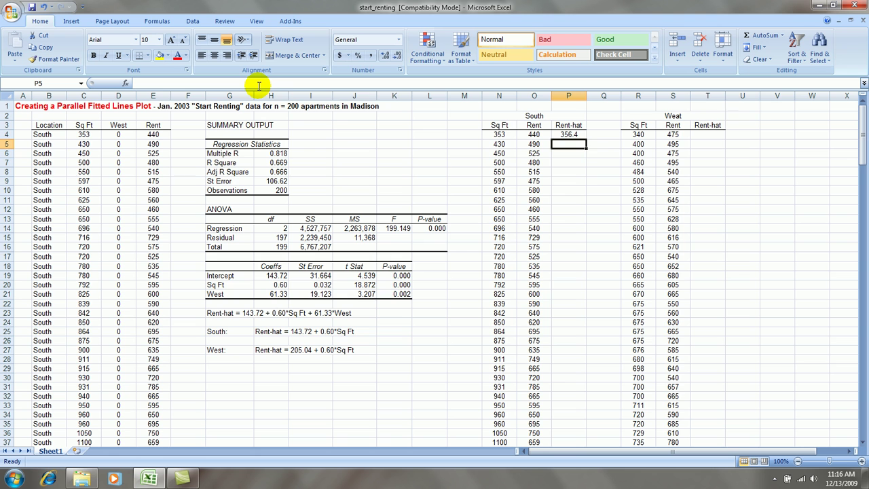
# - Fill the P4 fitted rent formula down the whole Rent-hat column of the South block
pyautogui.click(574, 135)
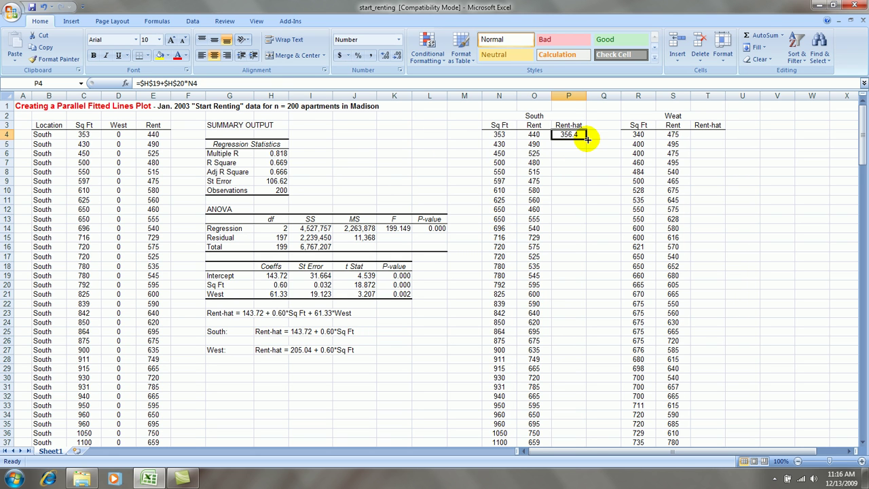
pyautogui.doubleClick(586, 139)
pyautogui.click(570, 163)
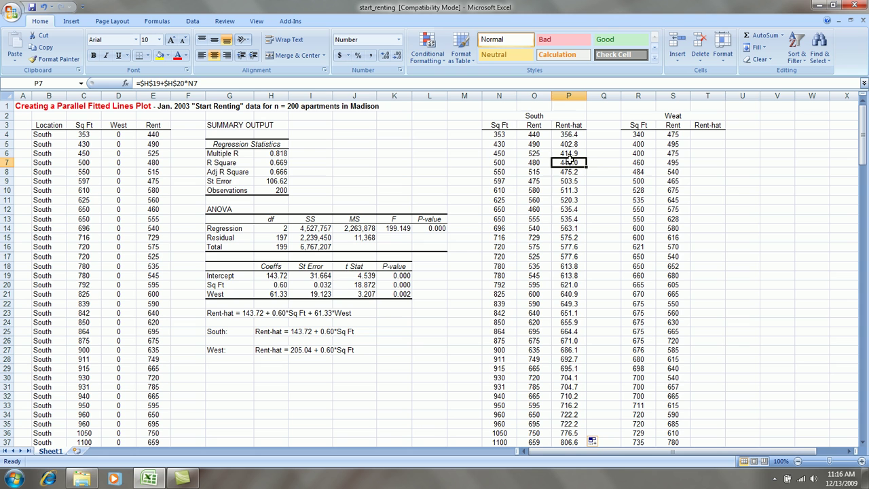
pyautogui.click(566, 229)
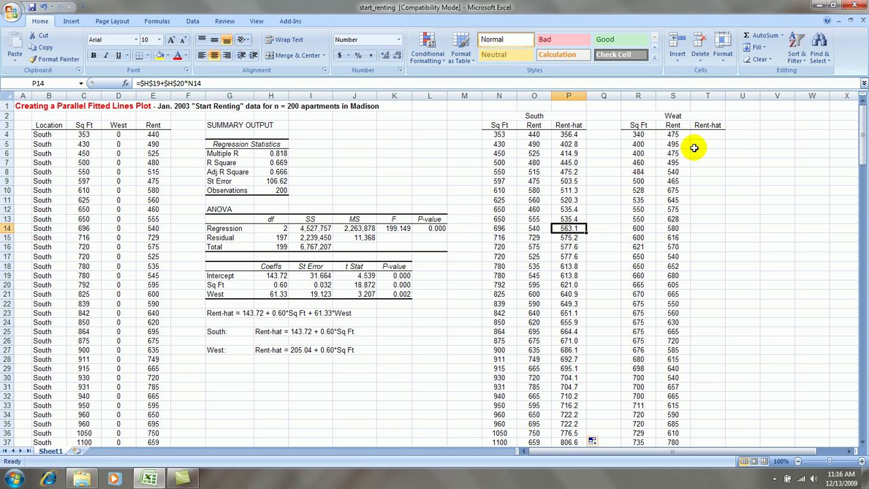
# - Copy the fitted rent formula from P4 to T4, the first Rent-hat cell of the West block
pyautogui.click(561, 131)
pyautogui.hotkey('ctrl', 'c')
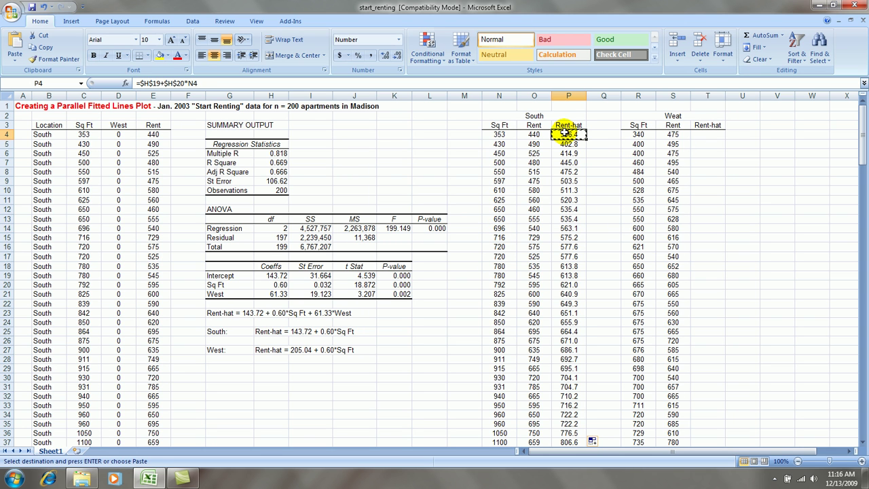
pyautogui.click(719, 136)
pyautogui.hotkey('ctrl', 'v')
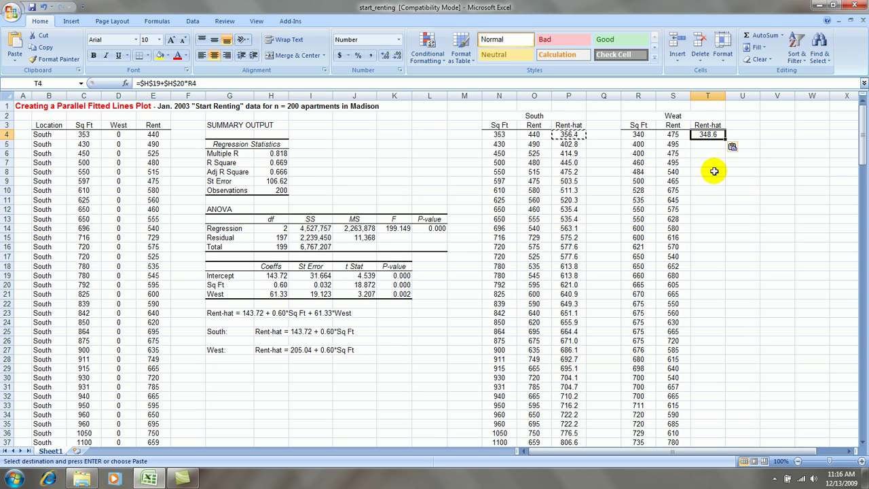
# - Add the West coefficient to the T4 formula as an absolute reference, giving =$H$19+$H$20*R4+$H$21
pyautogui.click(228, 82)
pyautogui.click(228, 82)
pyautogui.write('+')
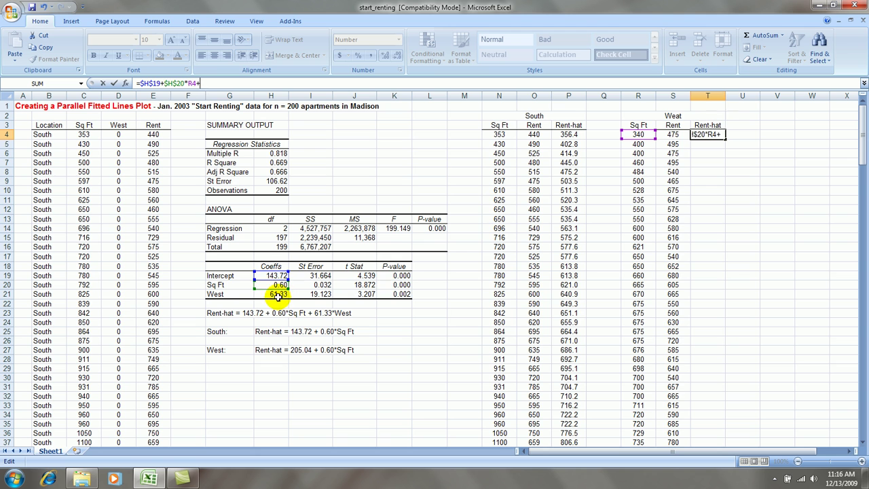
pyautogui.click(278, 295)
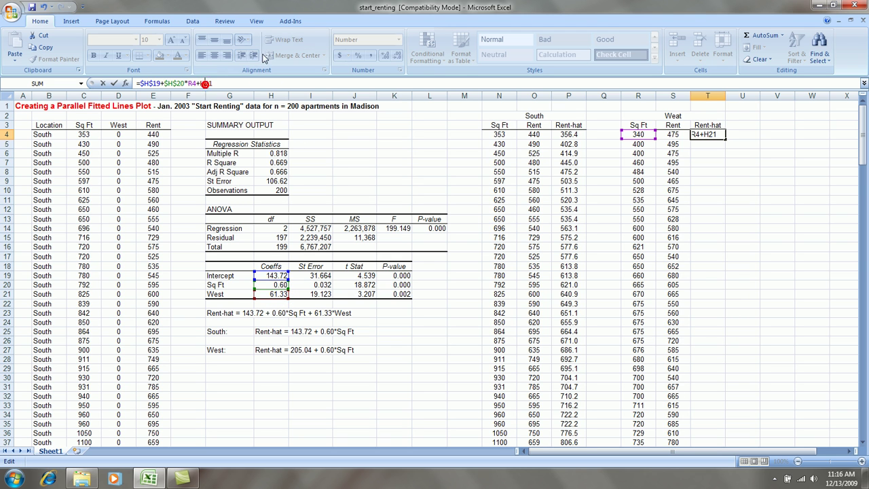
pyautogui.press('F4')
pyautogui.press('Return')
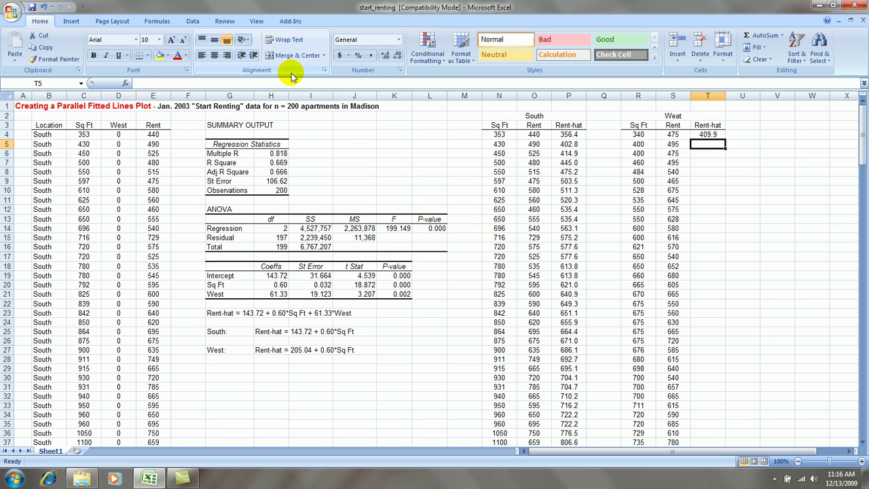
# - Fill the T4 formula down the whole Rent-hat column of the West block
pyautogui.click(708, 134)
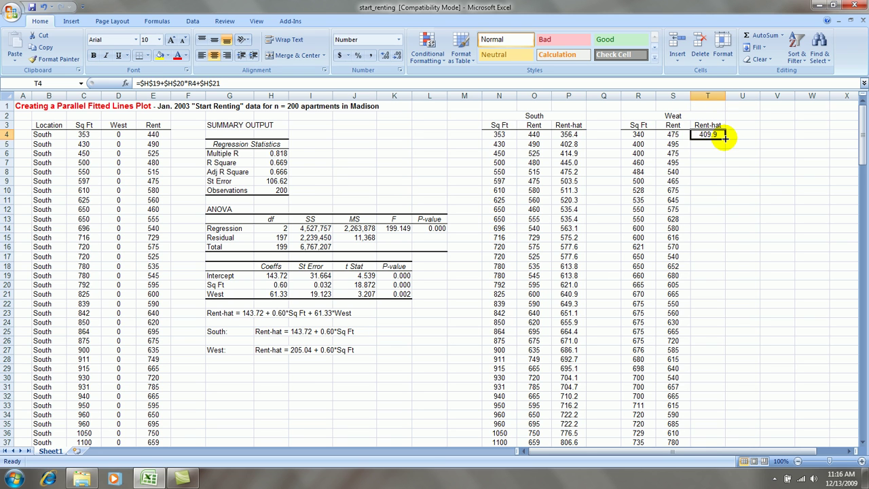
pyautogui.doubleClick(724, 137)
pyautogui.click(746, 155)
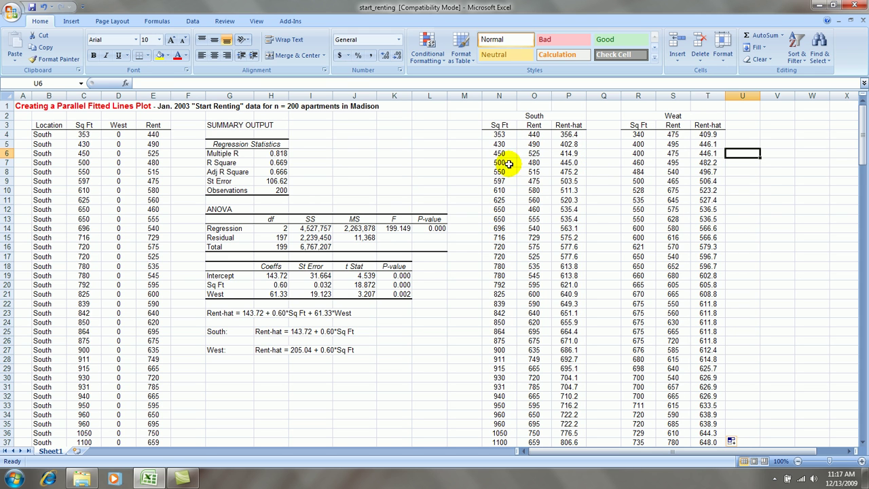
# - Insert a markers-only scatter chart from the South block's data in N4:P43
pyautogui.moveTo(503, 137); pyautogui.dragTo(562, 208)
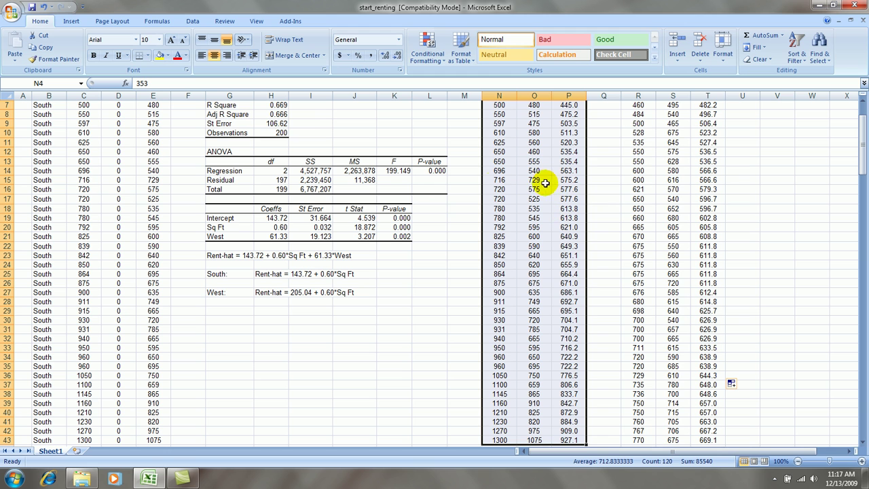
pyautogui.click(68, 21)
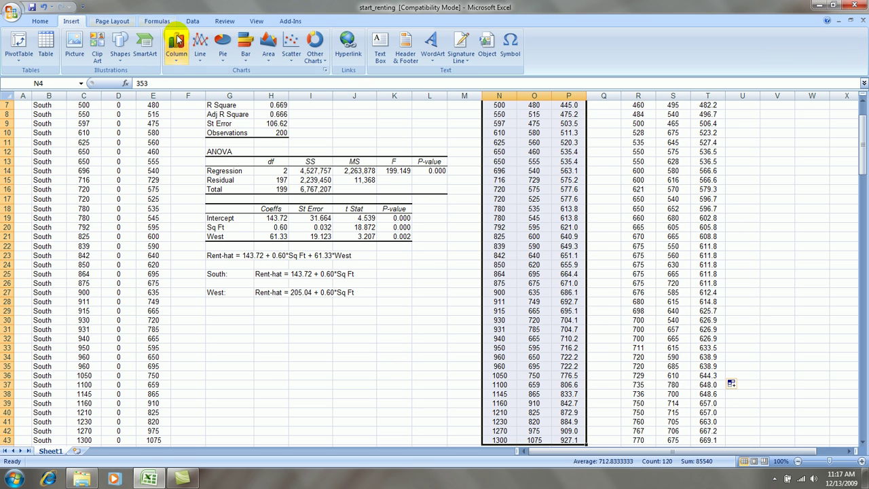
pyautogui.click(292, 42)
pyautogui.click(298, 87)
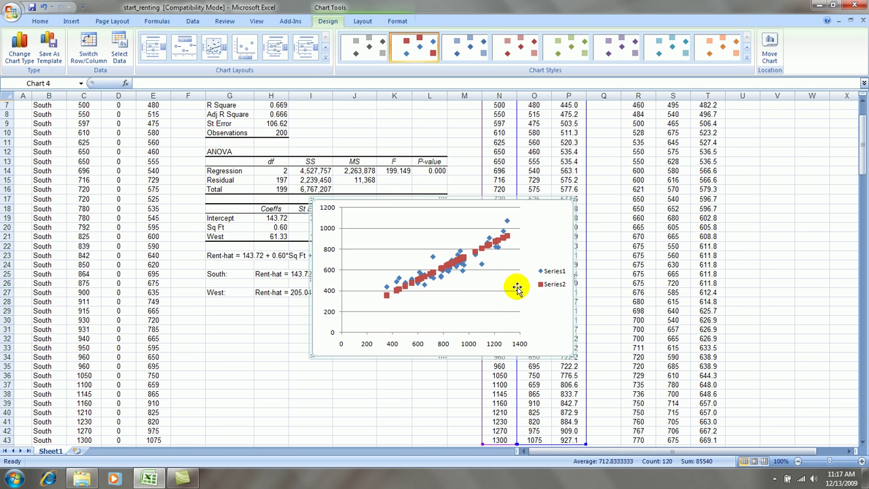
# - Open the chart's data source settings and name the first series "South"
pyautogui.rightClick(478, 285)
pyautogui.click(516, 327)
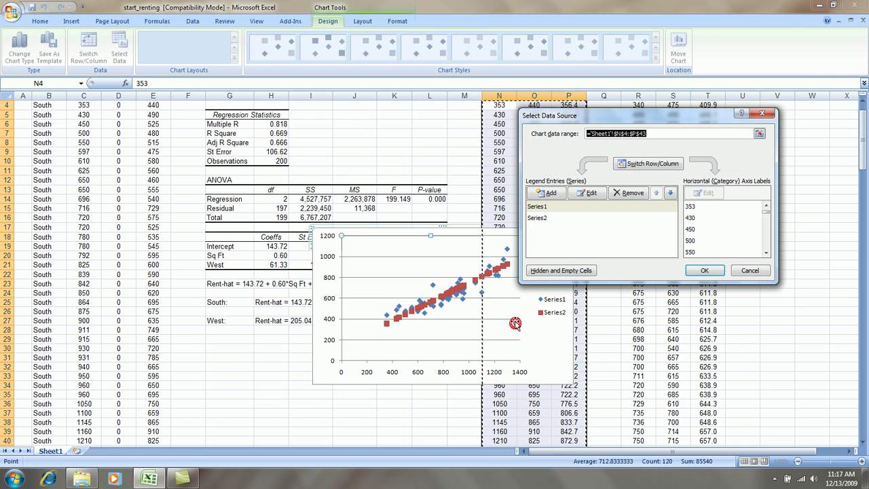
pyautogui.click(552, 207)
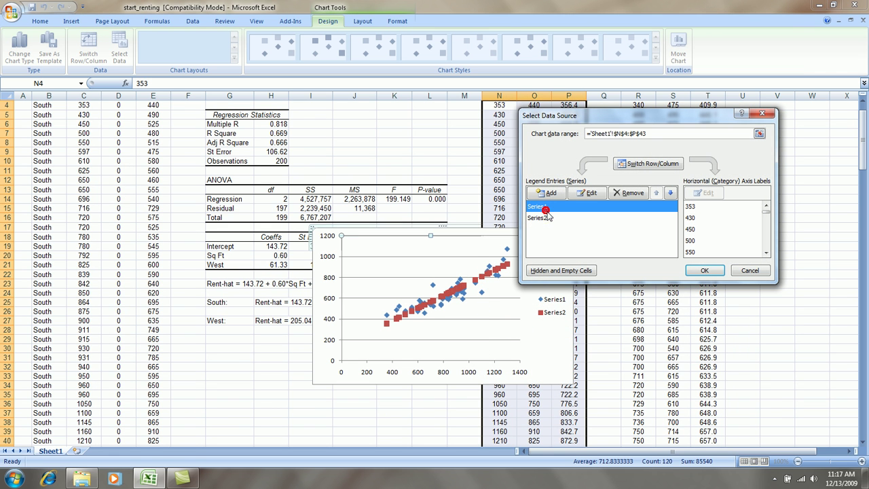
pyautogui.click(588, 193)
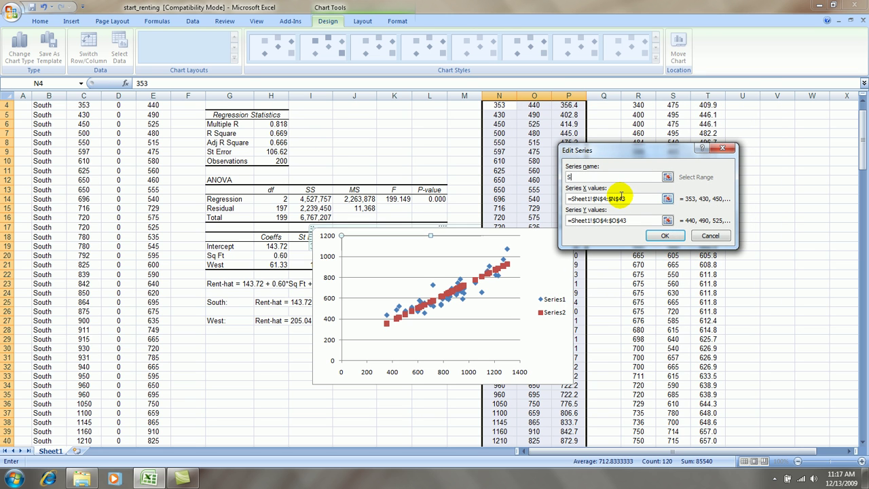
pyautogui.click(665, 235)
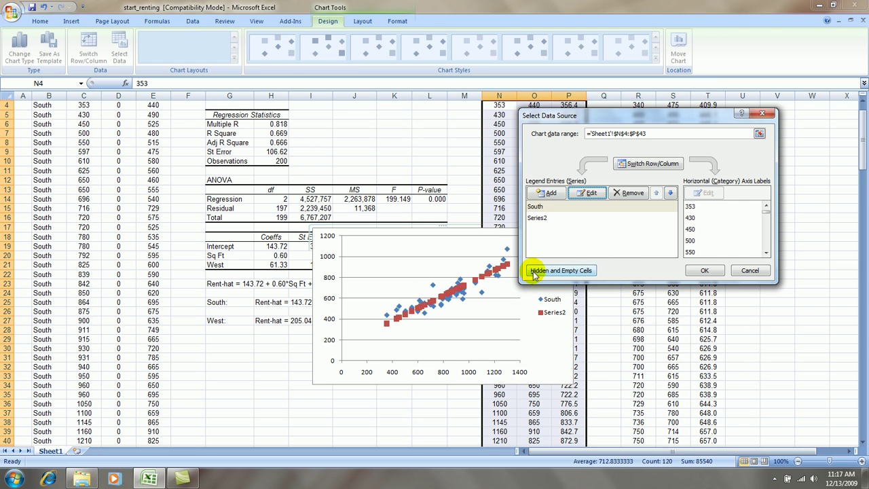
# - Add a chart series named "West" with the West square footage R4:R163 as its X values
pyautogui.click(547, 192)
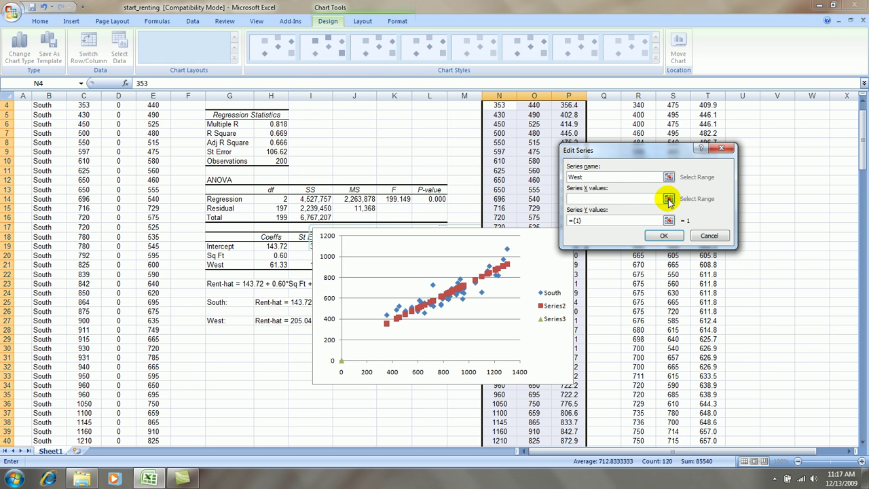
pyautogui.click(668, 199)
pyautogui.scroll(1, 785, 239)
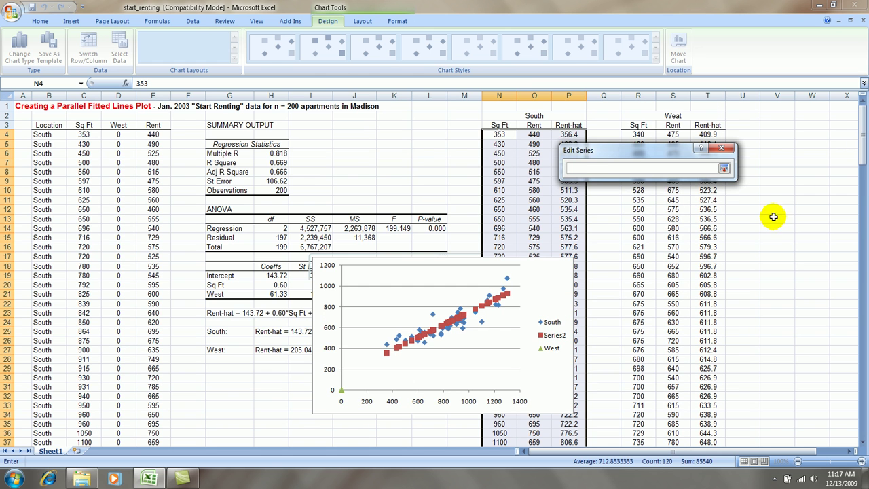
pyautogui.moveTo(638, 135); pyautogui.dragTo(633, 182)
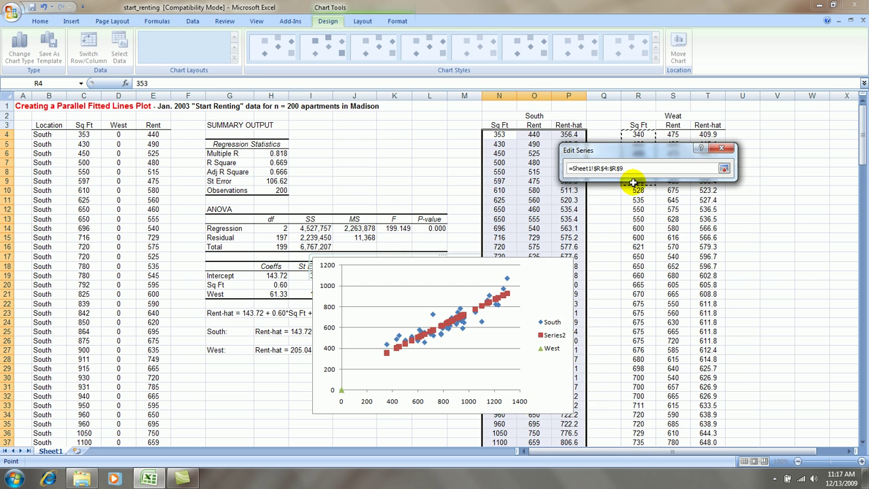
pyautogui.hotkey('ctrl', 'shift', 'Down')
pyautogui.click(724, 168)
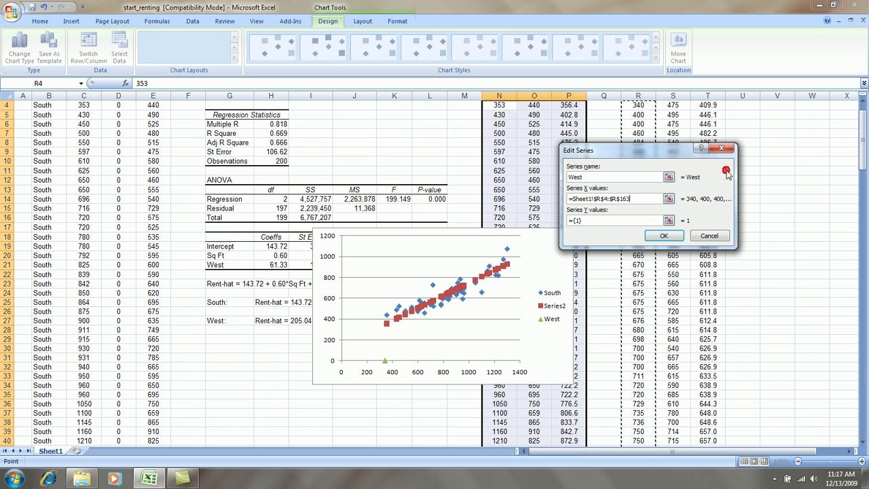
# - Set the West series' Y values to the West rents in S4:S163 and confirm the series
pyautogui.click(668, 220)
pyautogui.scroll(1, 704, 155)
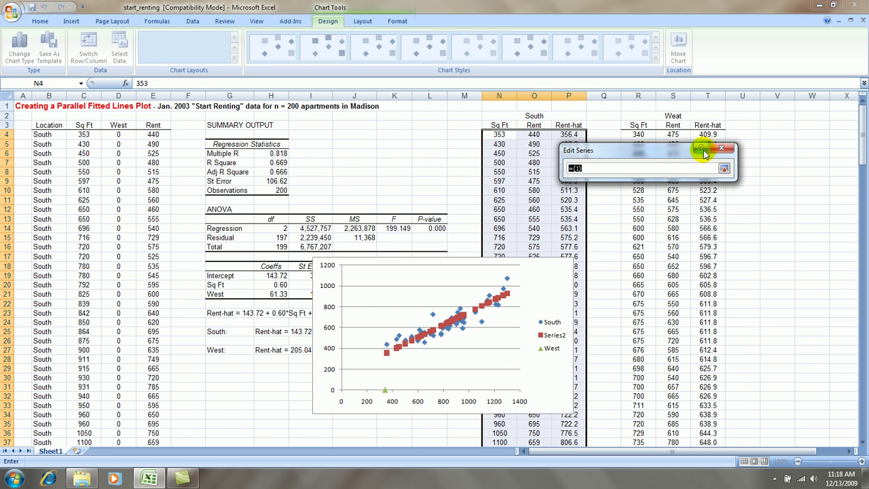
pyautogui.moveTo(679, 133); pyautogui.dragTo(672, 182)
pyautogui.hotkey('ctrl', 'shift', 'Down')
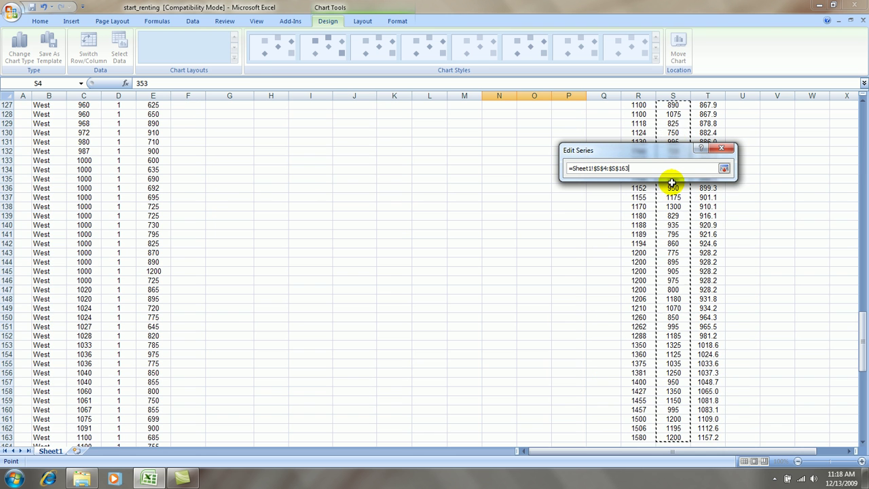
pyautogui.click(723, 169)
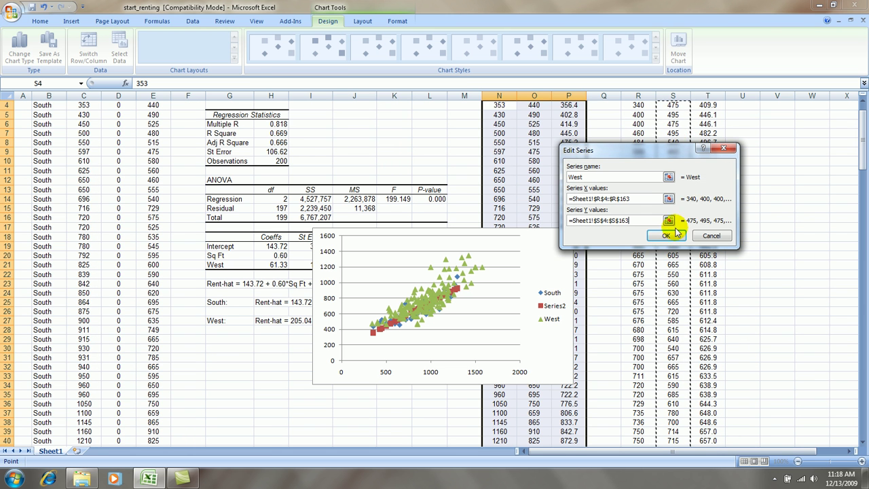
pyautogui.click(667, 237)
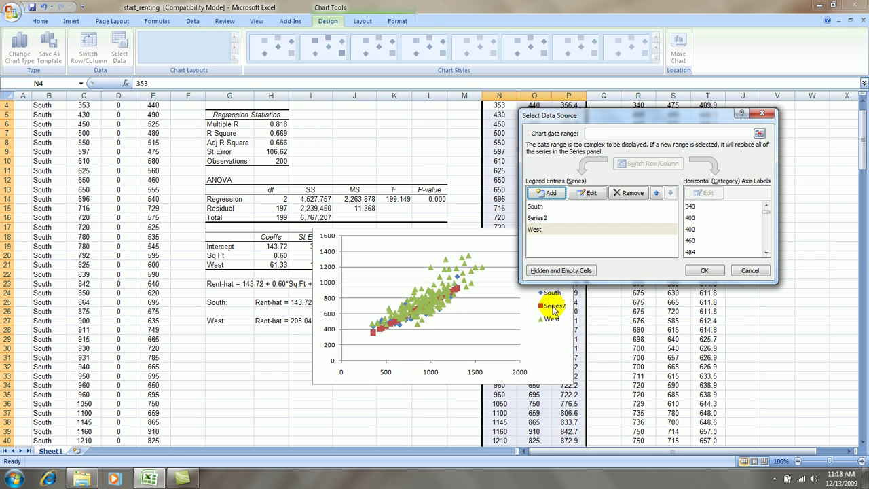
# - Add an unnamed chart series with the West square footage R4:R163 as its X values
pyautogui.click(554, 193)
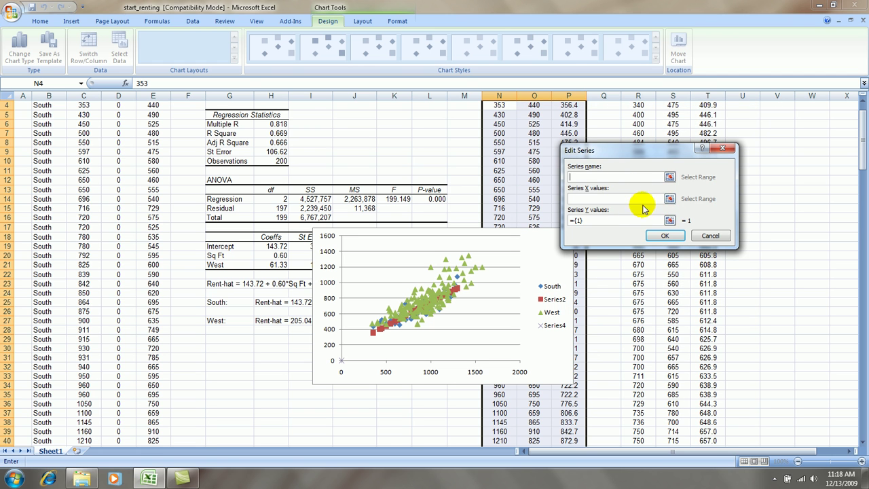
pyautogui.click(670, 198)
pyautogui.scroll(1, 807, 215)
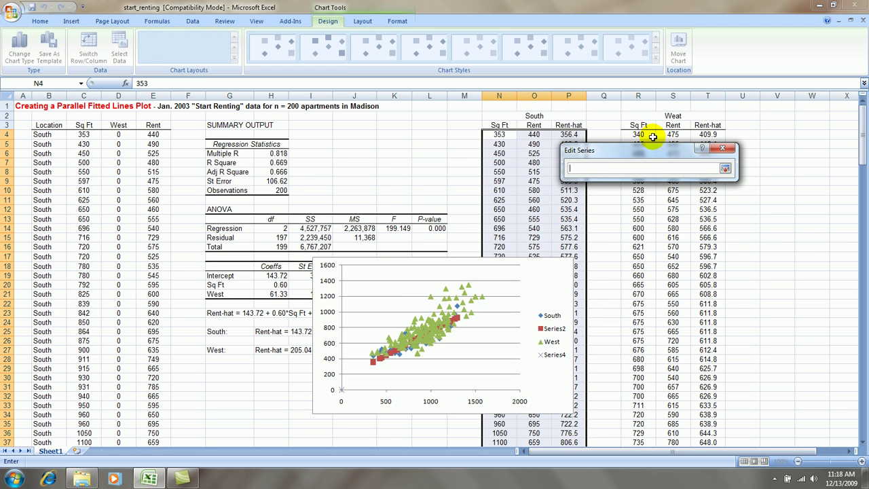
pyautogui.moveTo(652, 136); pyautogui.dragTo(645, 200)
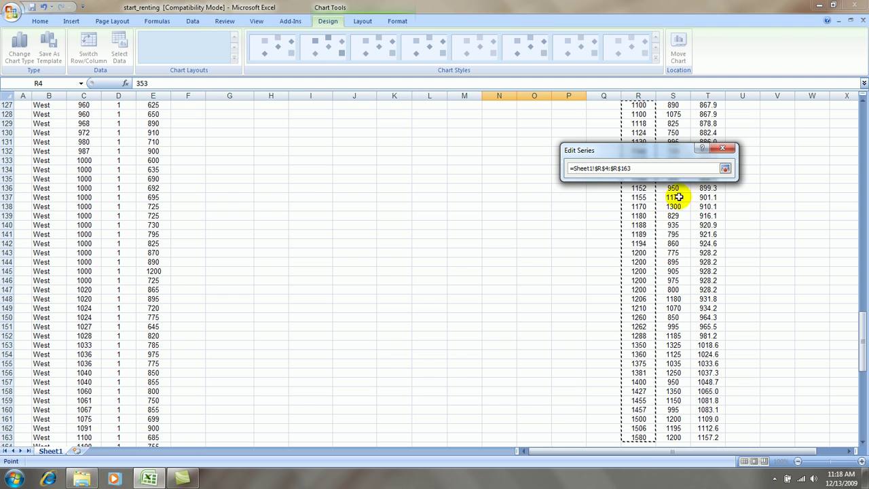
pyautogui.click(725, 168)
# - Set the new series' Y values to the West fitted rents in T4:T163 and confirm the chart's data source
pyautogui.click(669, 220)
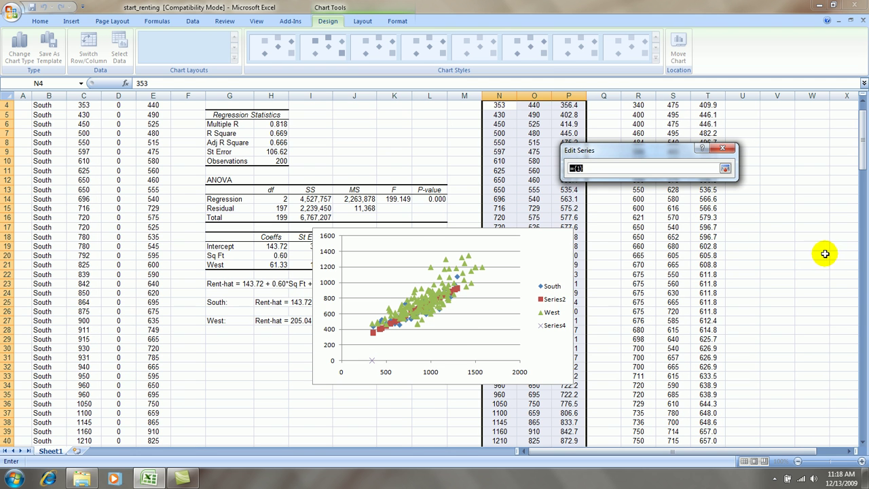
pyautogui.scroll(1, 814, 252)
pyautogui.moveTo(708, 136); pyautogui.dragTo(706, 227)
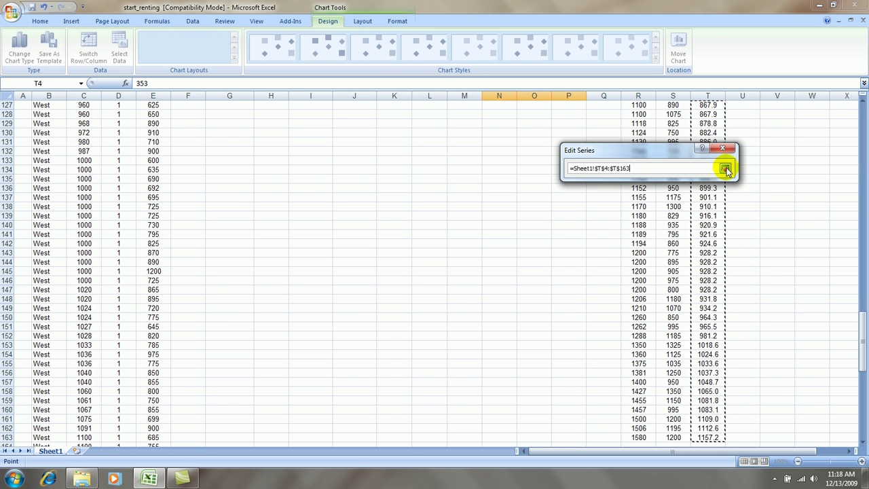
pyautogui.click(725, 167)
pyautogui.click(668, 235)
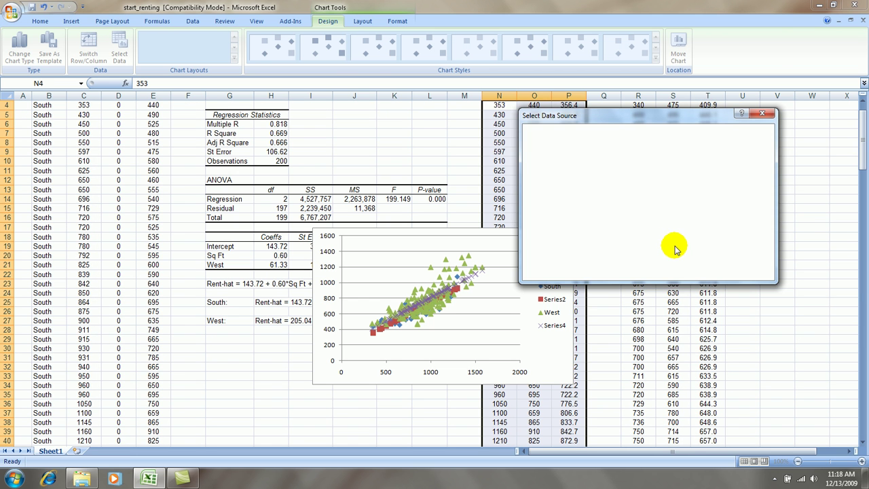
pyautogui.click(709, 270)
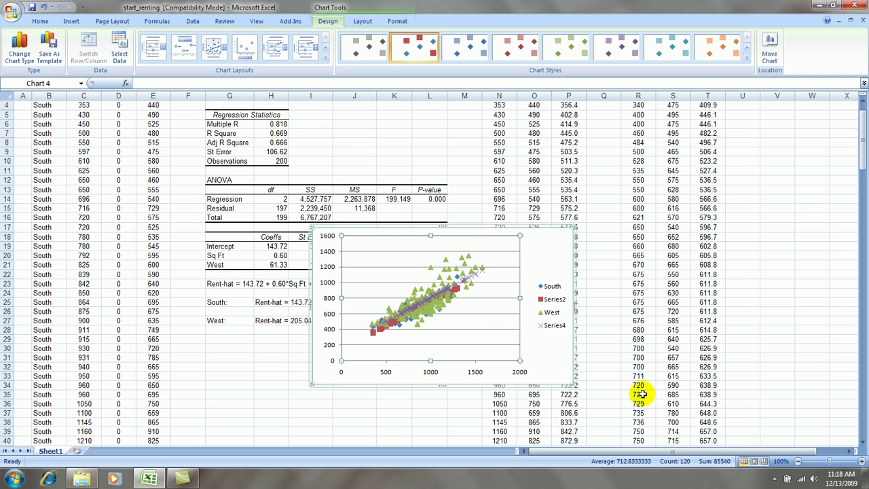
# - Delete the chart's horizontal gridlines and remove the Series2 and Series4 entries from the legend
pyautogui.click(480, 314)
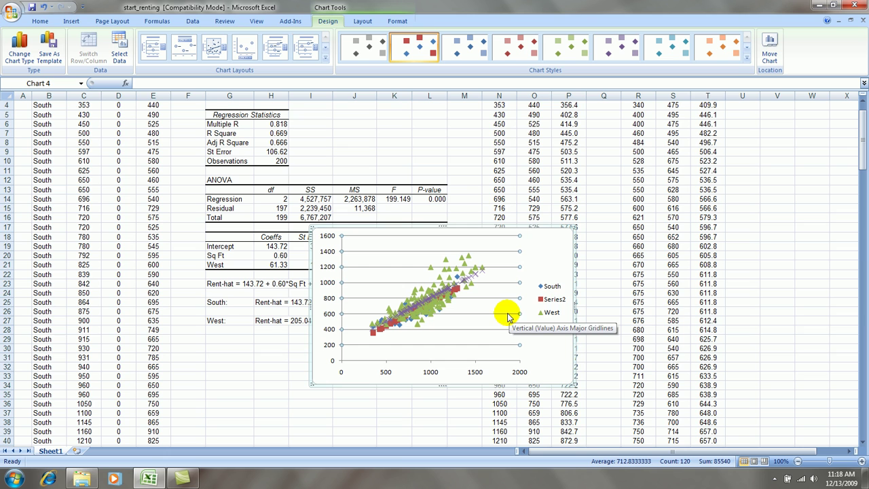
pyautogui.press('Delete')
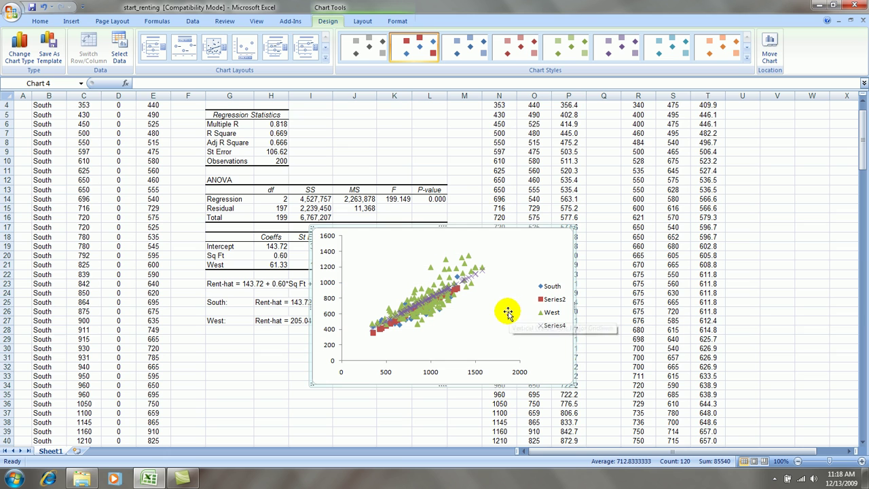
pyautogui.click(555, 303)
pyautogui.click(556, 303)
pyautogui.press('Delete')
pyautogui.click(552, 319)
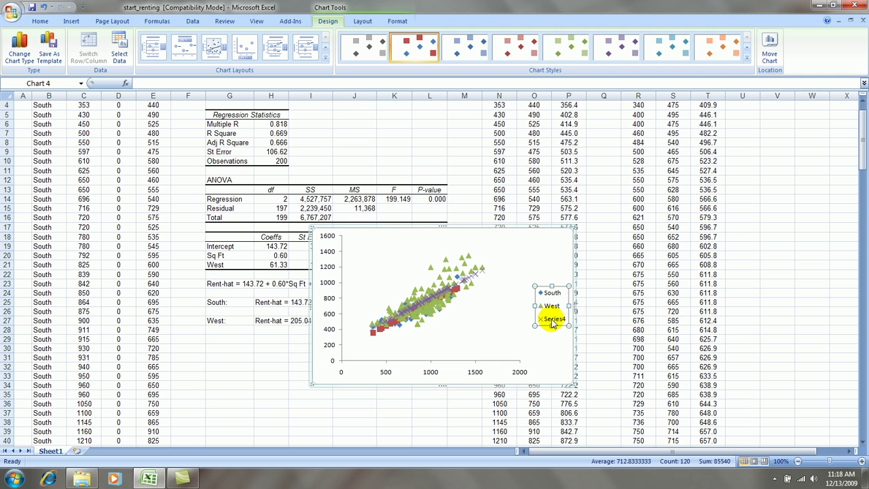
pyautogui.click(552, 319)
pyautogui.press('Delete')
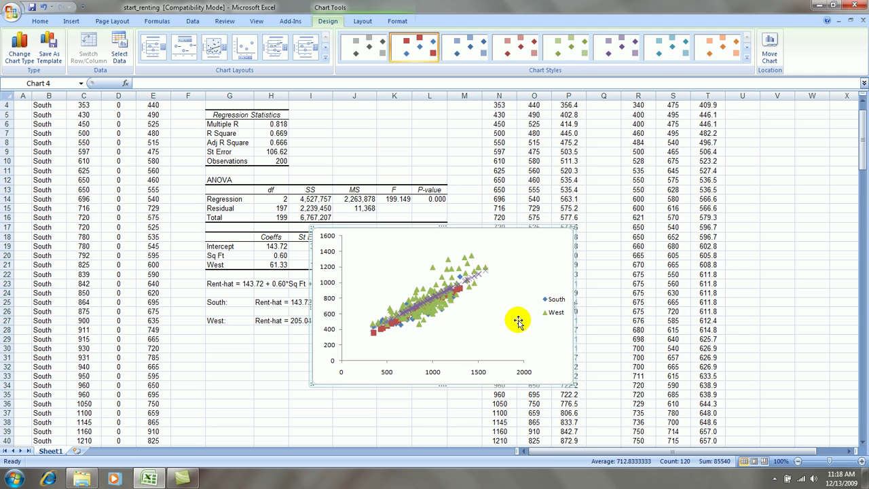
# - Fix the horizontal axis at minimum 300, maximum 1600 and major unit 300
pyautogui.rightClick(438, 374)
pyautogui.click(467, 358)
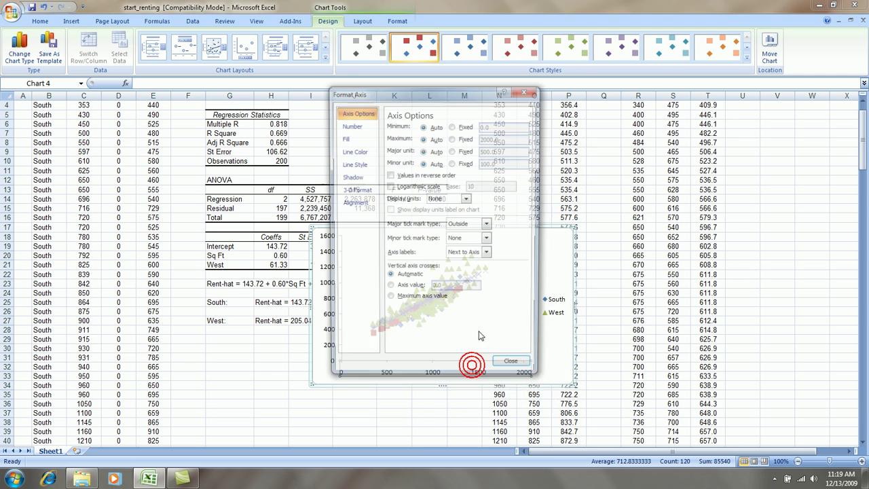
pyautogui.click(453, 125)
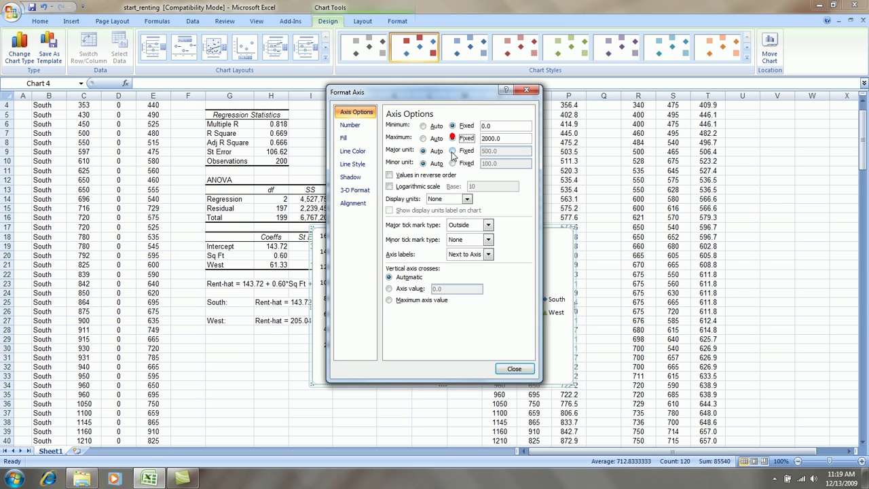
pyautogui.click(452, 150)
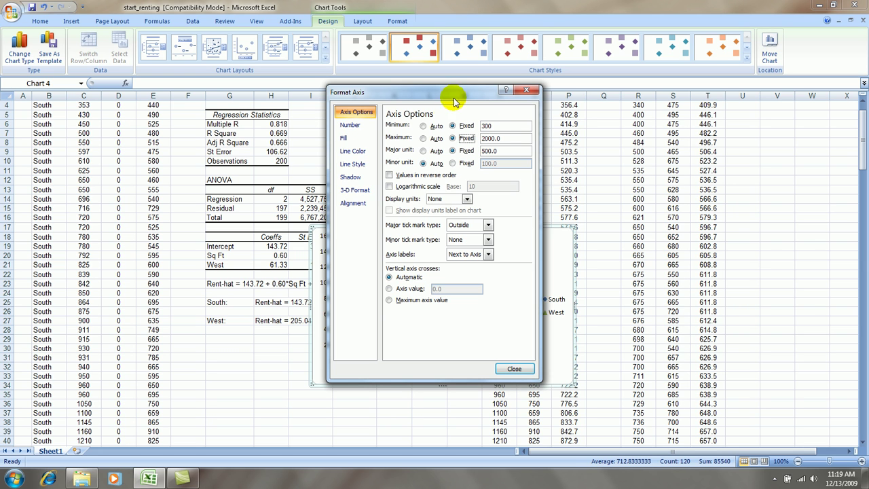
pyautogui.doubleClick(514, 139)
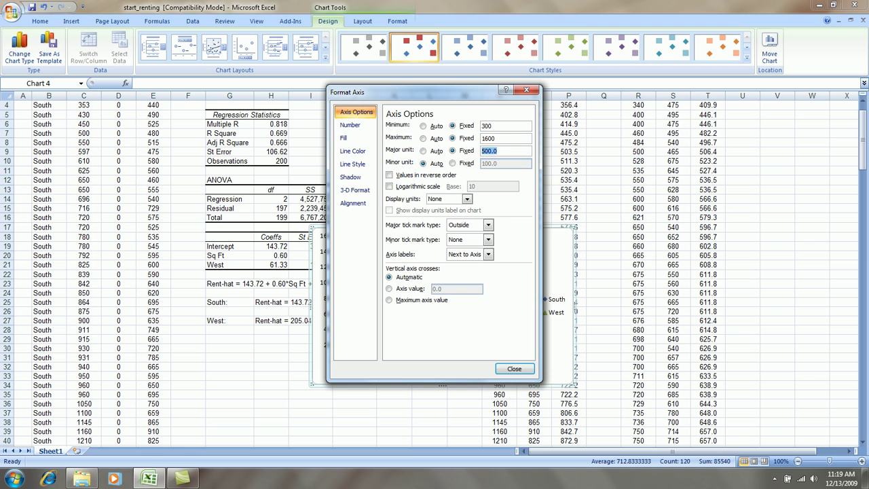
pyautogui.click(510, 369)
# - Fix the vertical axis at minimum 400, maximum 1400 and major unit 200, and stretch the chart downward to about row 39
pyautogui.rightClick(327, 282)
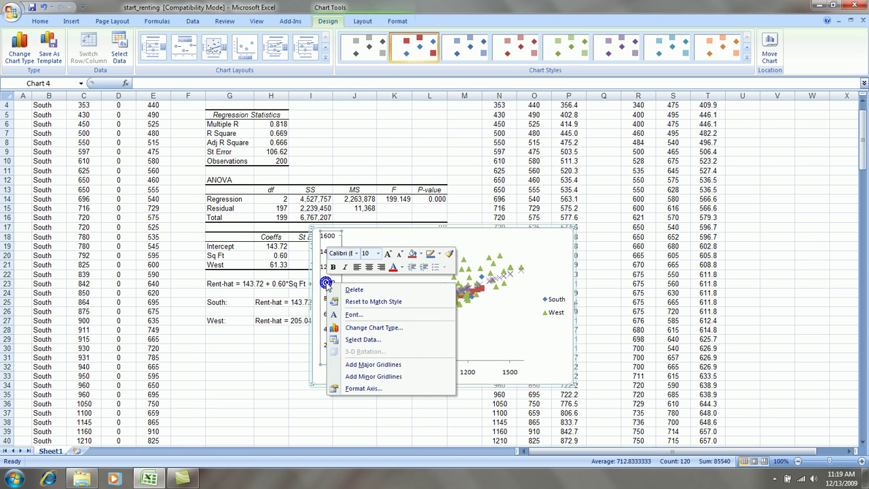
pyautogui.click(384, 388)
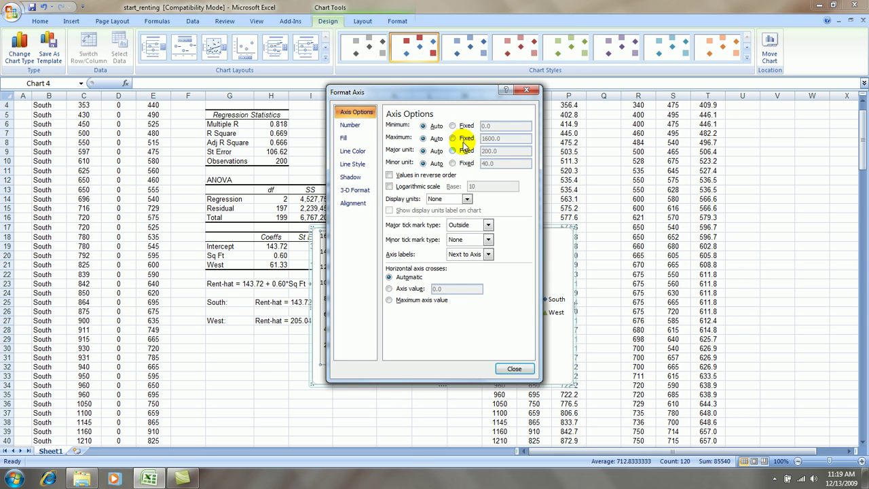
pyautogui.click(452, 126)
pyautogui.click(452, 138)
pyautogui.click(452, 150)
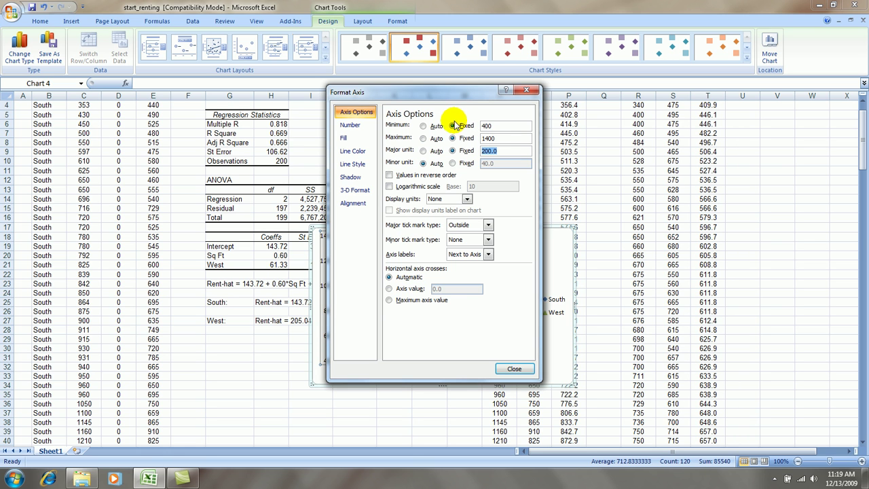
pyautogui.click(514, 369)
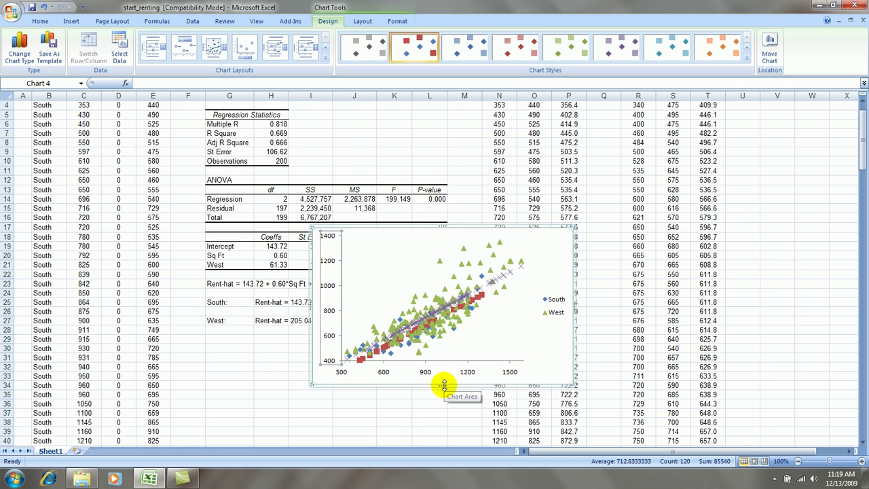
pyautogui.moveTo(444, 385); pyautogui.dragTo(448, 432)
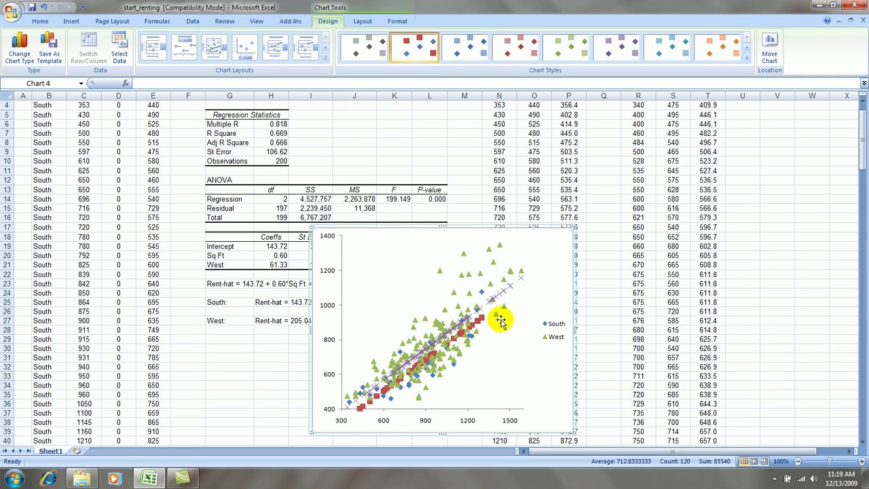
# - Format the West fitted-rent series with no markers and a solid red line 2 pt wide
pyautogui.rightClick(504, 294)
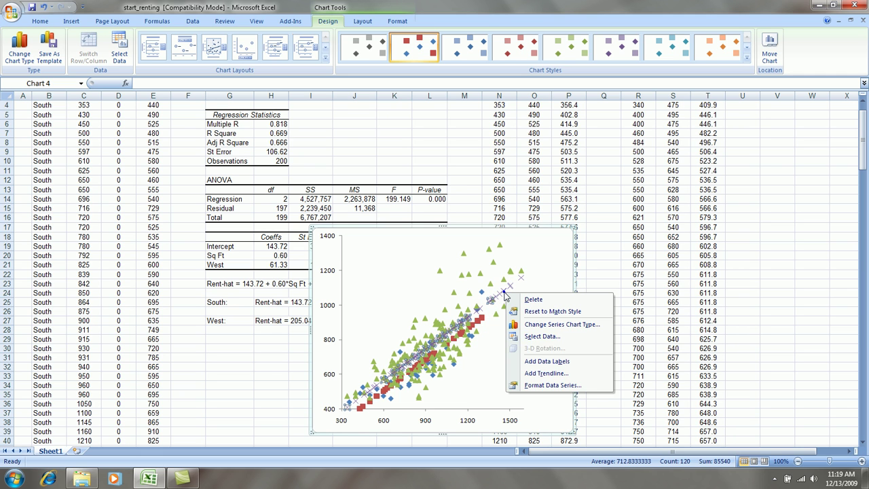
pyautogui.click(546, 385)
pyautogui.click(353, 124)
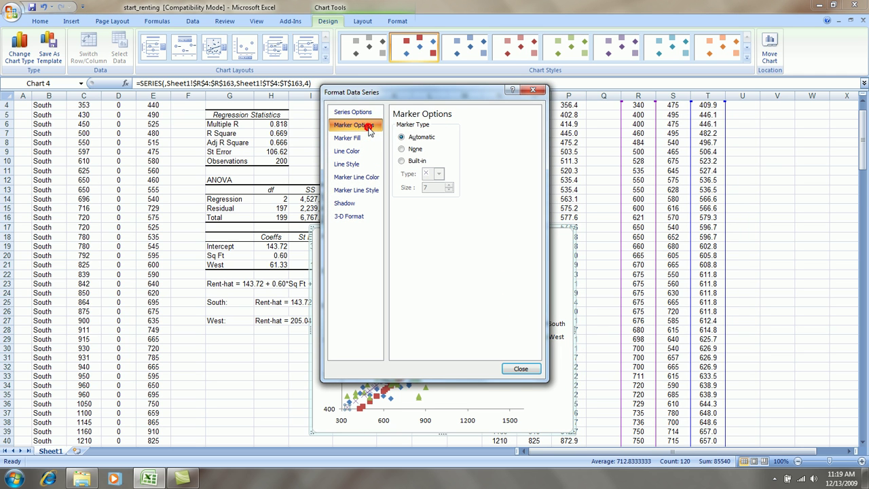
pyautogui.click(358, 151)
pyautogui.click(395, 137)
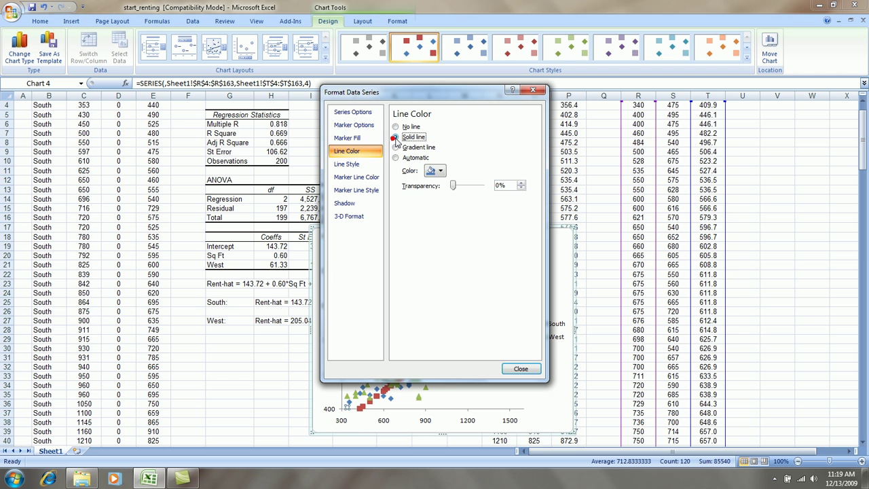
pyautogui.click(438, 170)
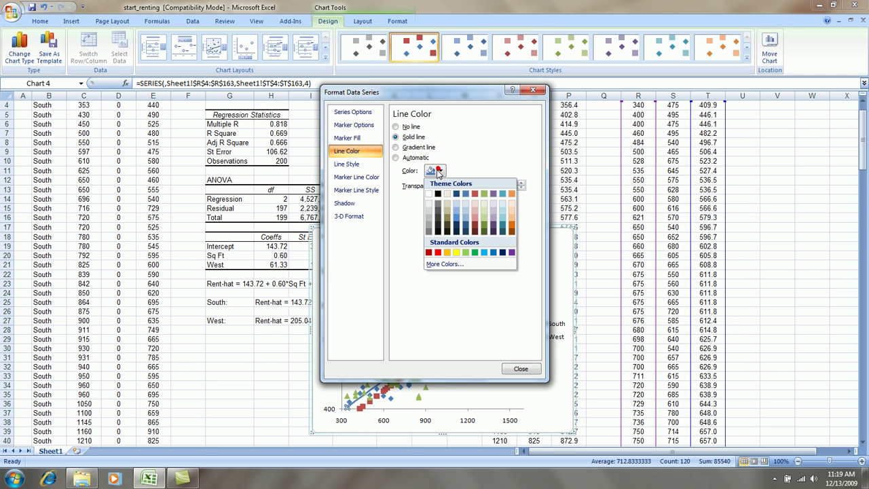
pyautogui.click(438, 253)
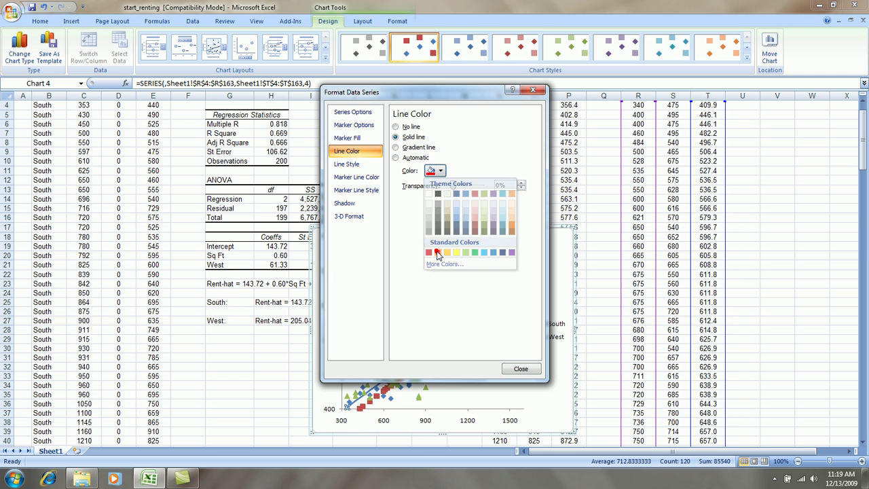
pyautogui.click(354, 166)
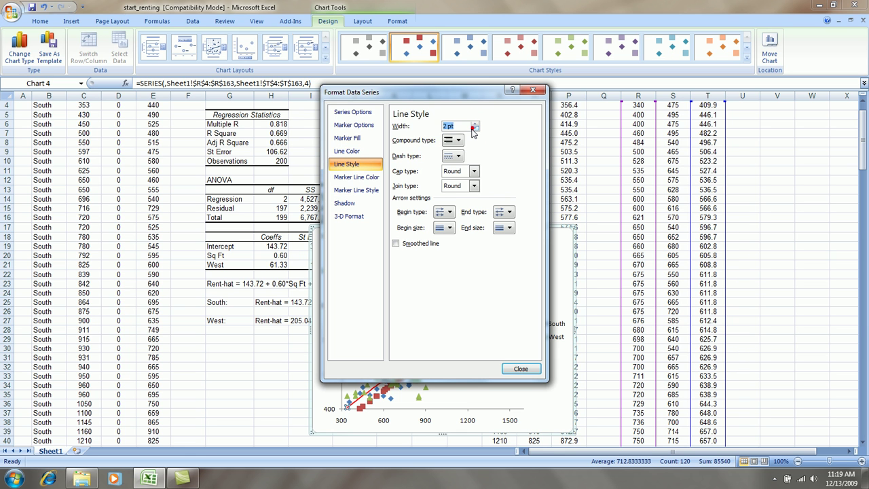
pyautogui.click(521, 368)
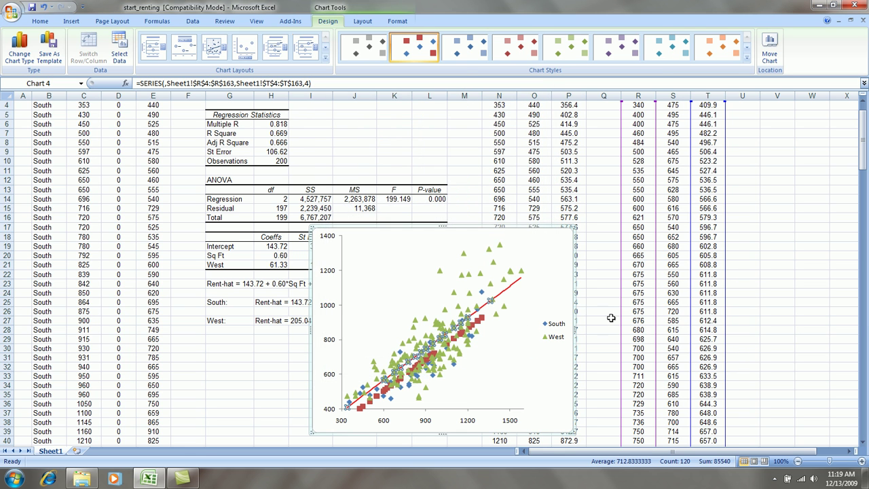
pyautogui.click(610, 319)
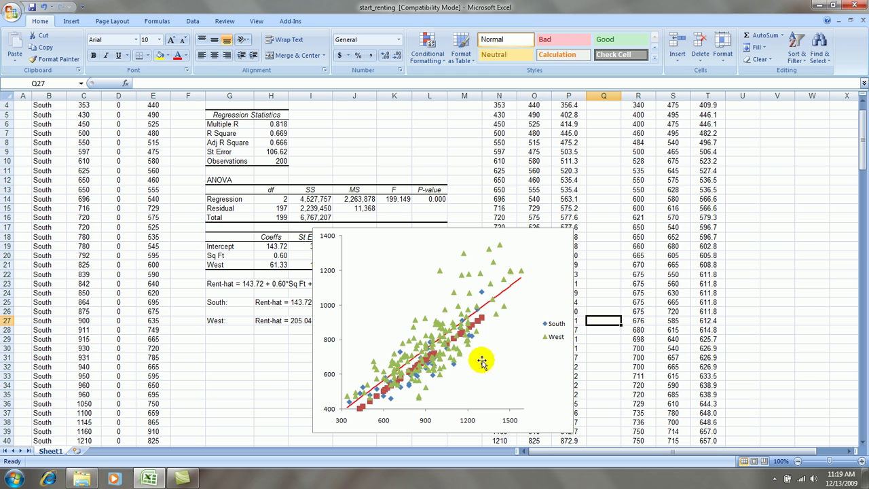
# - Format the South fitted-rent series with no markers and a solid green line
pyautogui.rightClick(479, 318)
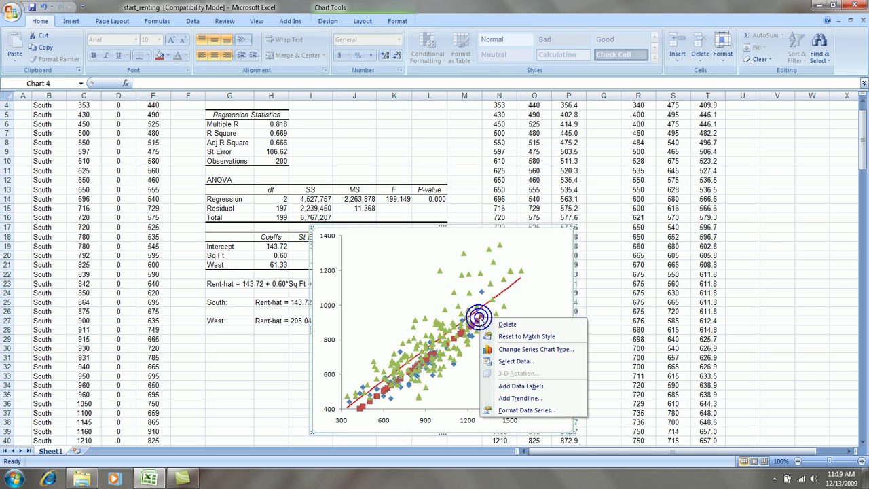
pyautogui.click(523, 410)
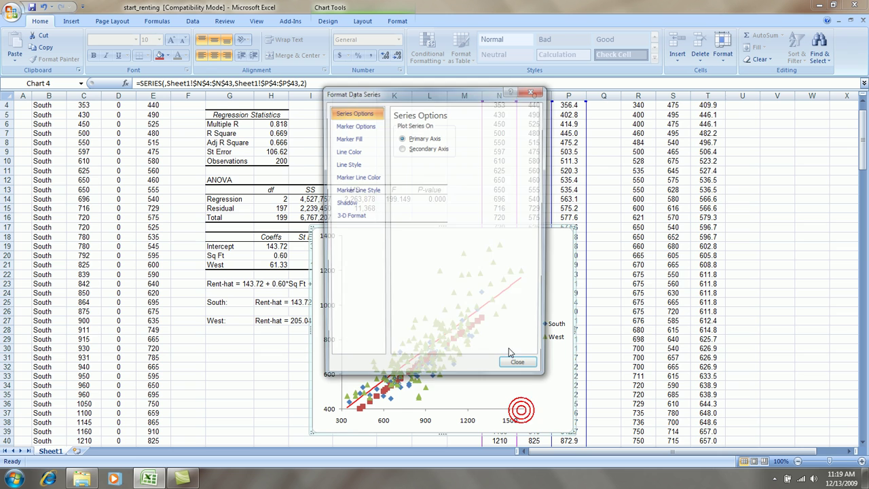
pyautogui.click(367, 124)
pyautogui.click(402, 149)
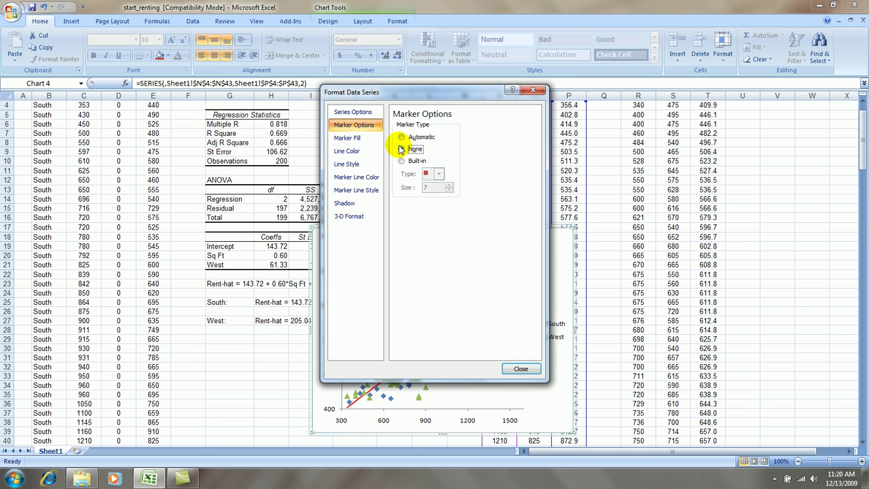
pyautogui.click(346, 151)
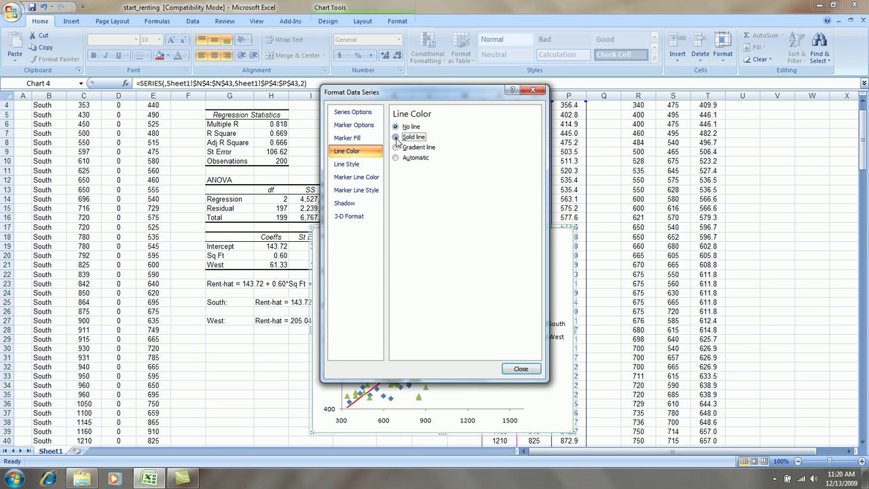
pyautogui.click(396, 137)
pyautogui.click(439, 170)
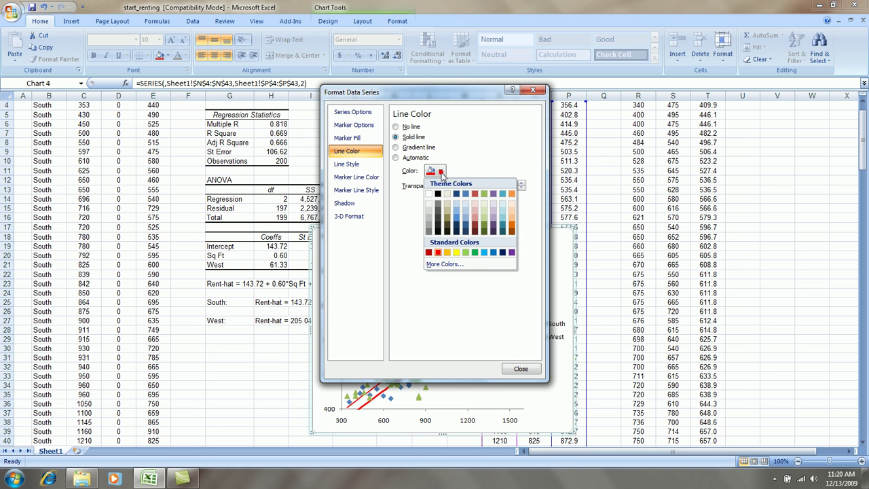
pyautogui.click(473, 254)
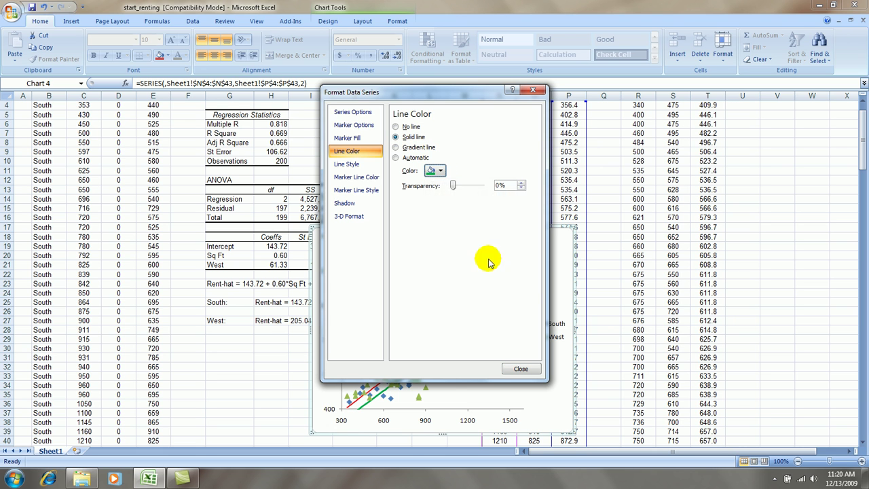
pyautogui.click(346, 165)
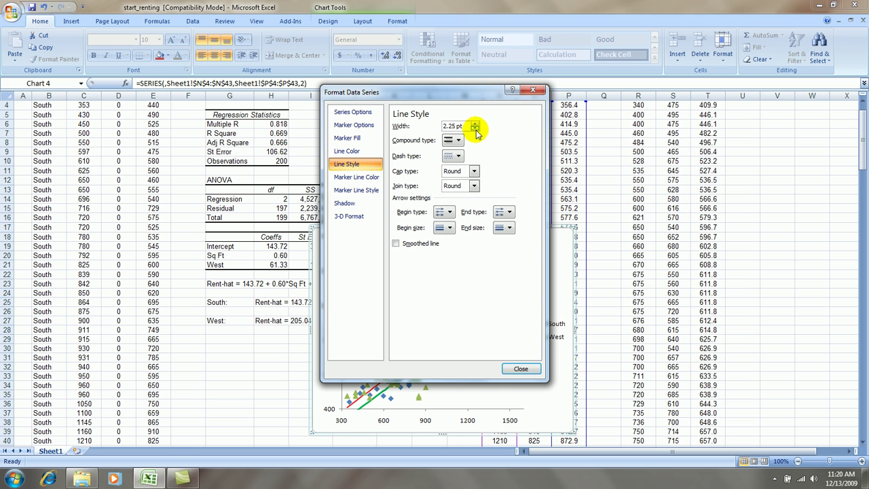
pyautogui.click(521, 368)
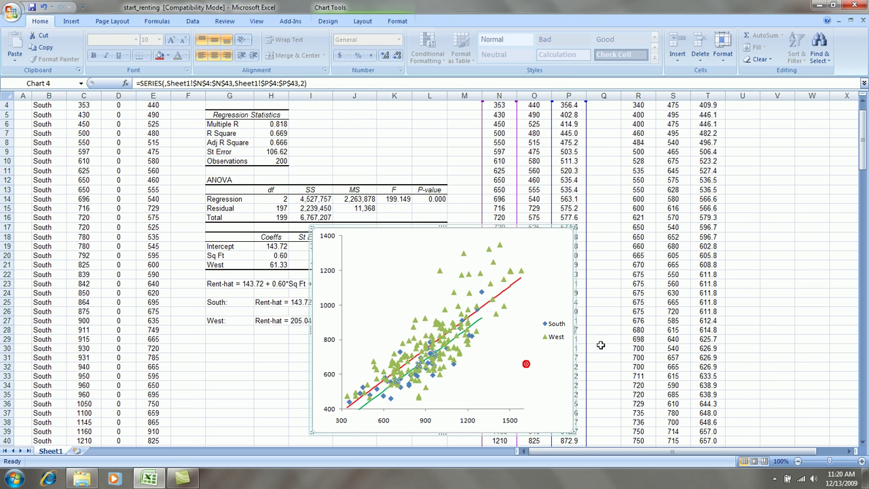
pyautogui.click(617, 338)
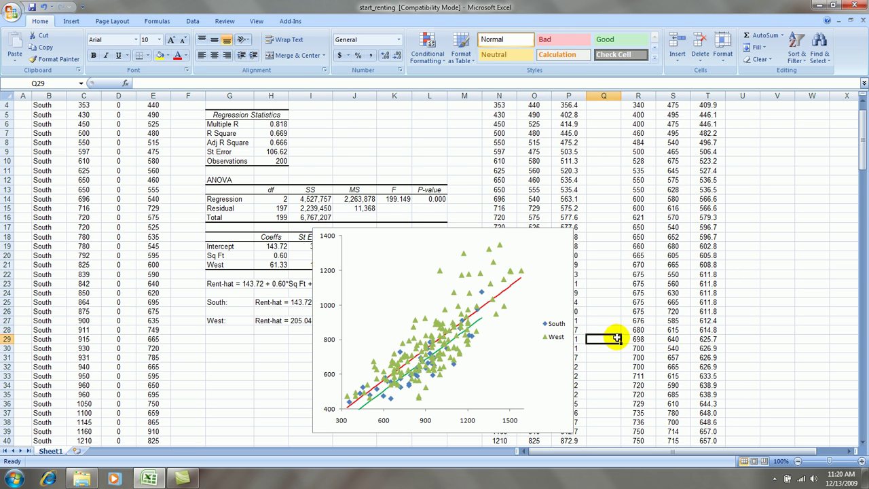
# - Add a title below the chart's horizontal axis reading "Square Footage"
pyautogui.click(564, 415)
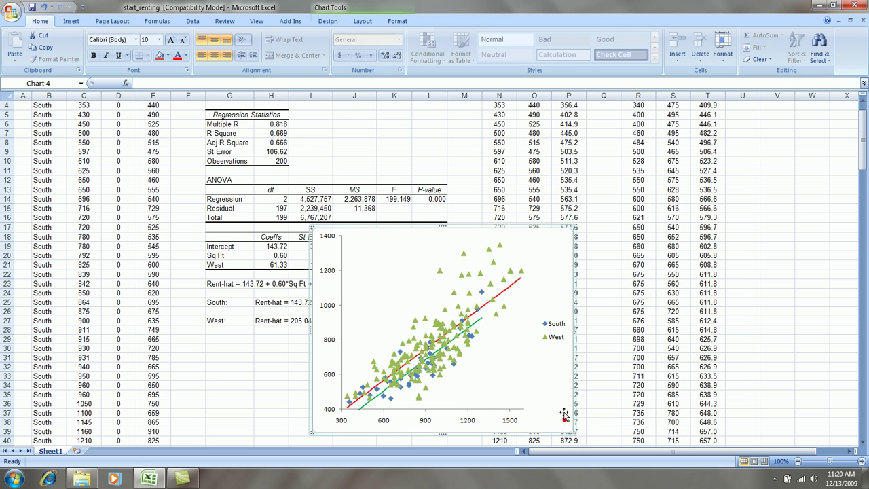
pyautogui.click(362, 21)
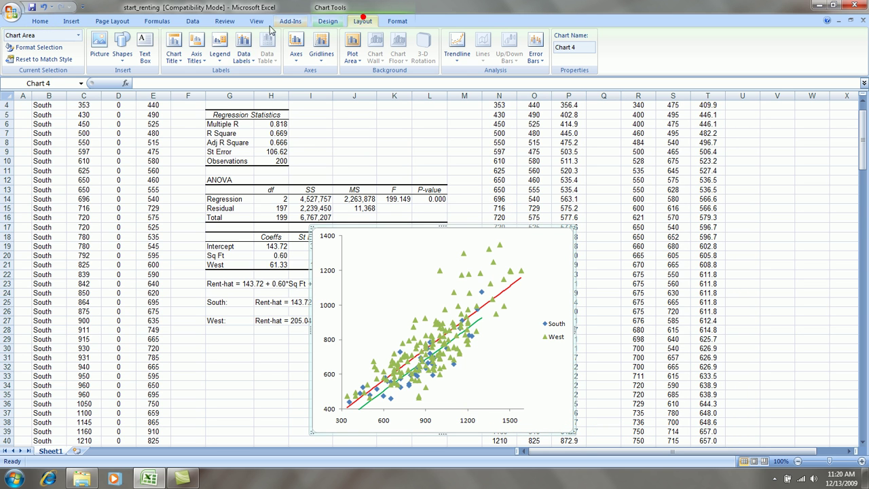
pyautogui.click(177, 59)
pyautogui.click(197, 57)
pyautogui.moveTo(224, 71)
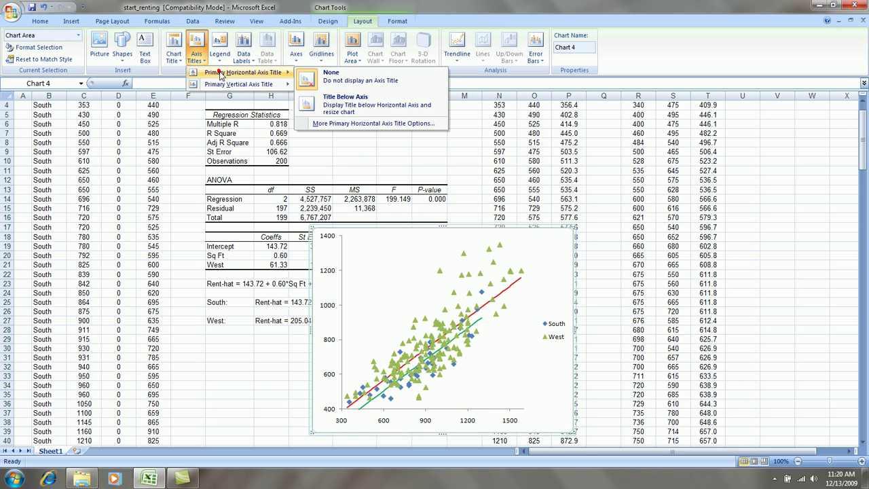
pyautogui.click(351, 111)
pyautogui.write('Sq')
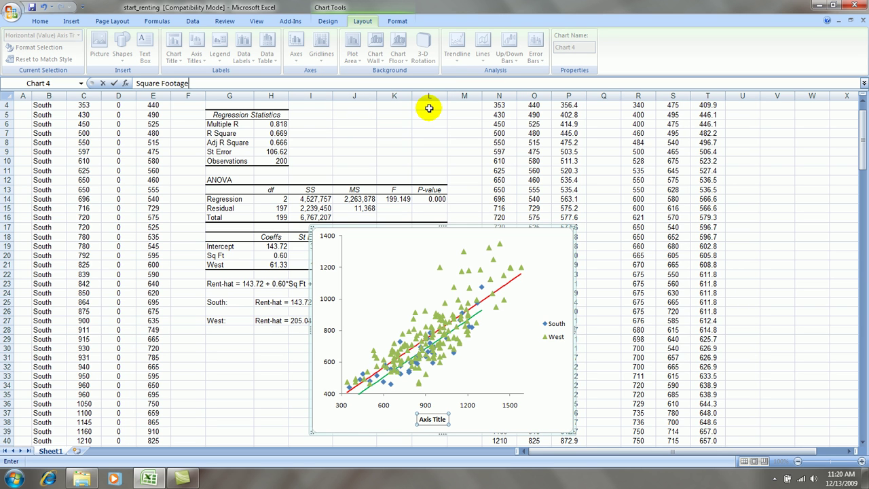
pyautogui.write('uare Footage')
pyautogui.click(550, 421)
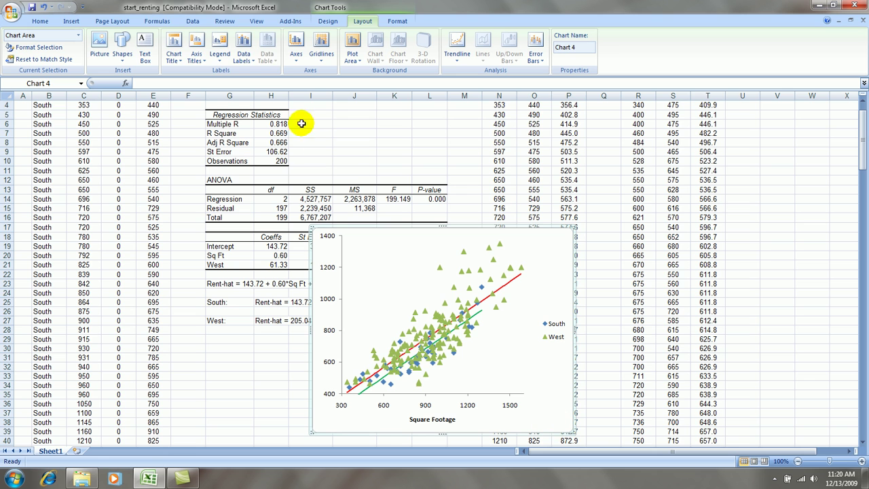
# - Add a rotated title to the chart's vertical axis reading "Rent ($)"
pyautogui.click(196, 53)
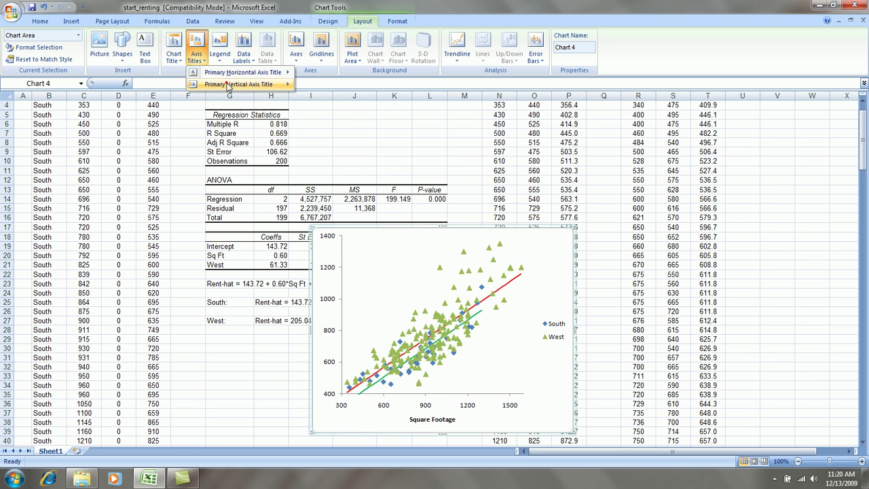
pyautogui.moveTo(228, 85)
pyautogui.click(339, 114)
pyautogui.write('Rent ($')
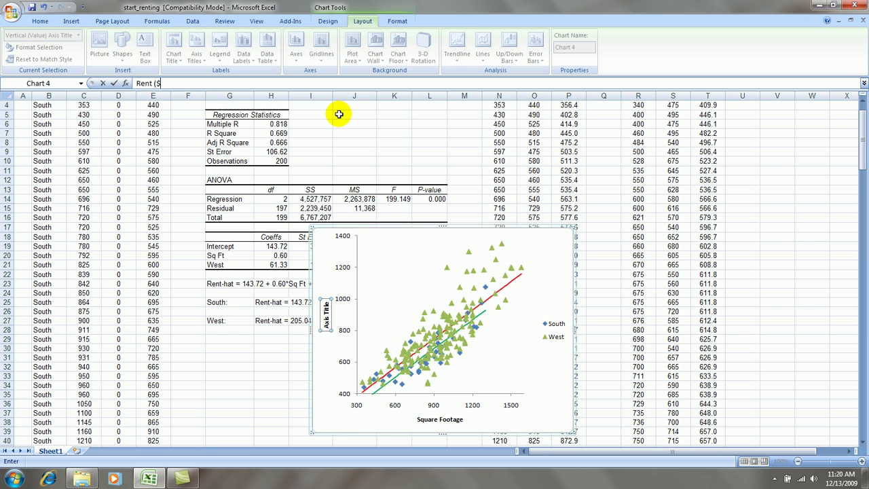
pyautogui.click(354, 132)
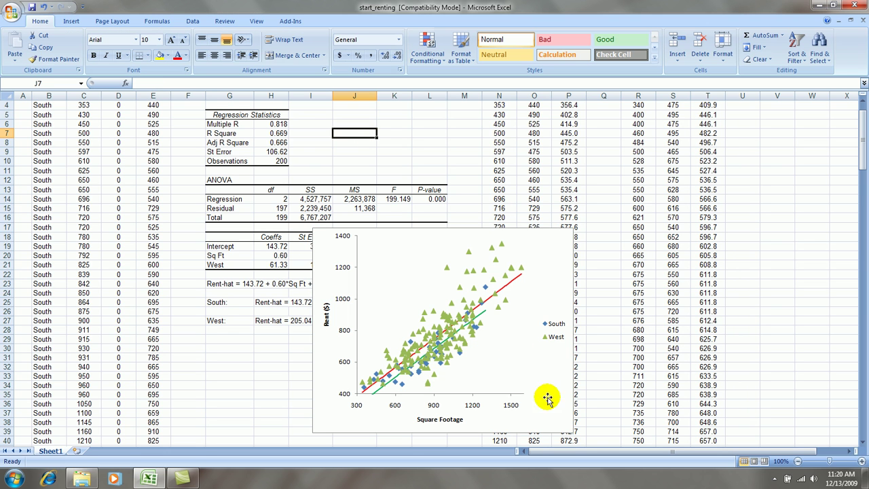
# - Widen the chart slightly and move it to about columns L to S, rows 14 to 36, clear of the regression equations
pyautogui.click(577, 330)
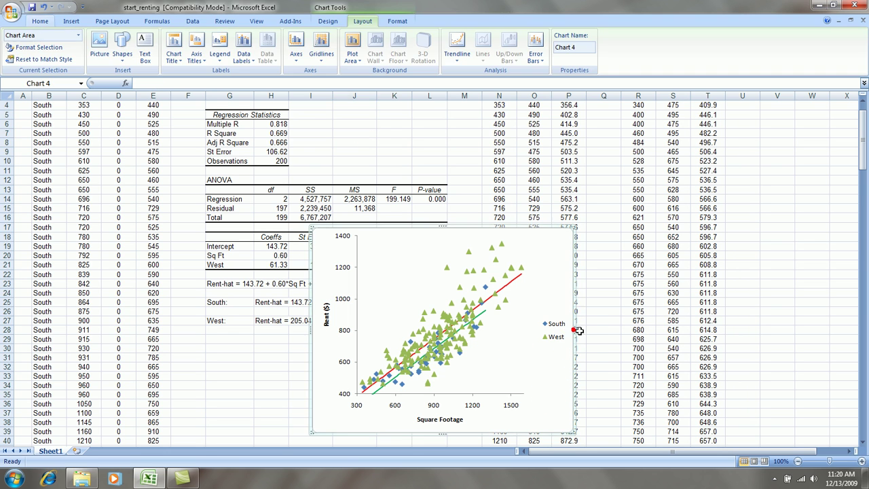
pyautogui.moveTo(573, 329); pyautogui.dragTo(586, 327)
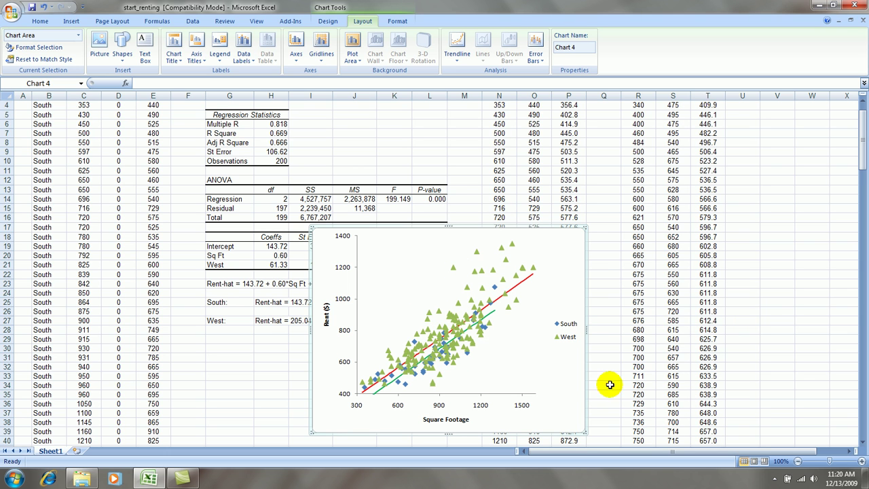
pyautogui.moveTo(582, 384); pyautogui.dragTo(682, 355)
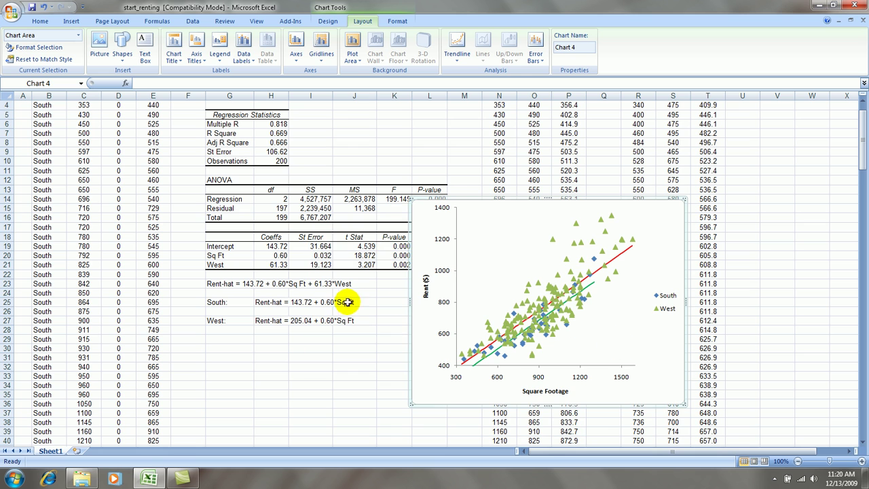